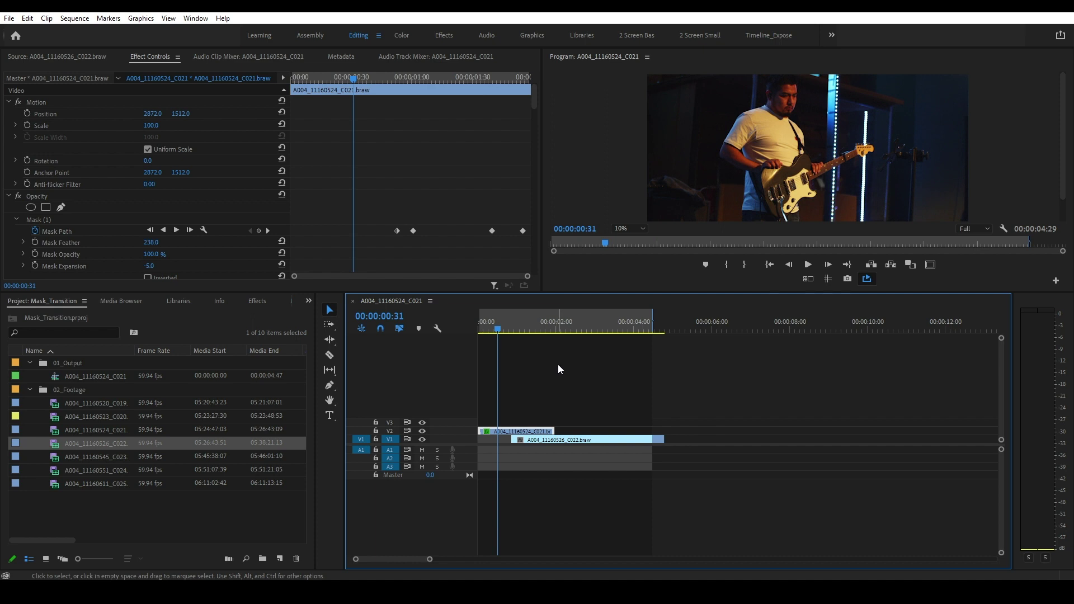
Step: Create a new sequence from the A004_11160524_C021 footage clip
{"action": "key", "text": "space"}
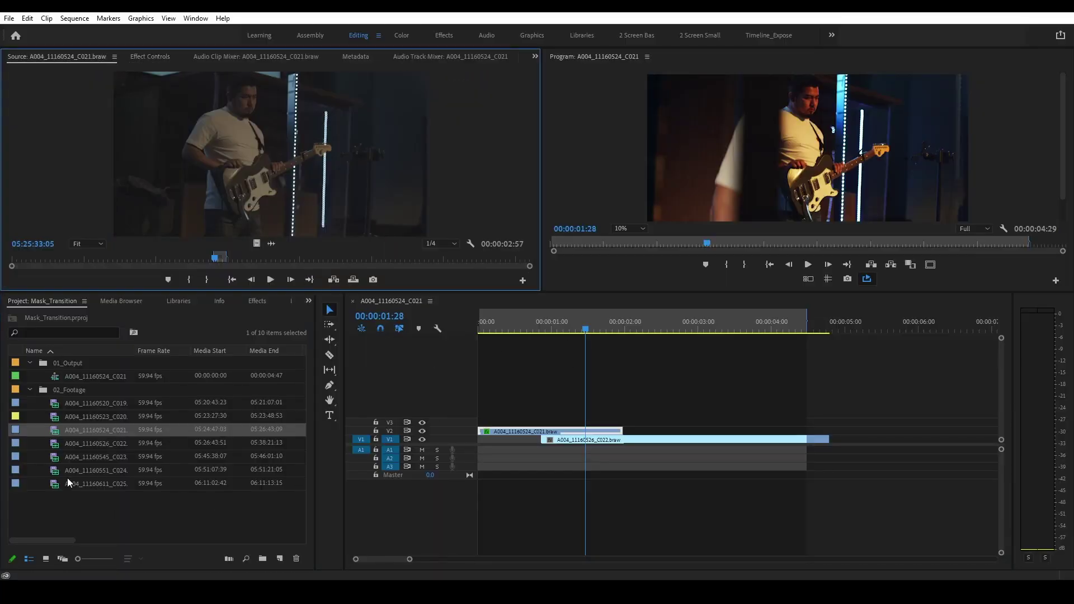
{"action": "right_click", "coordinate": [83, 433]}
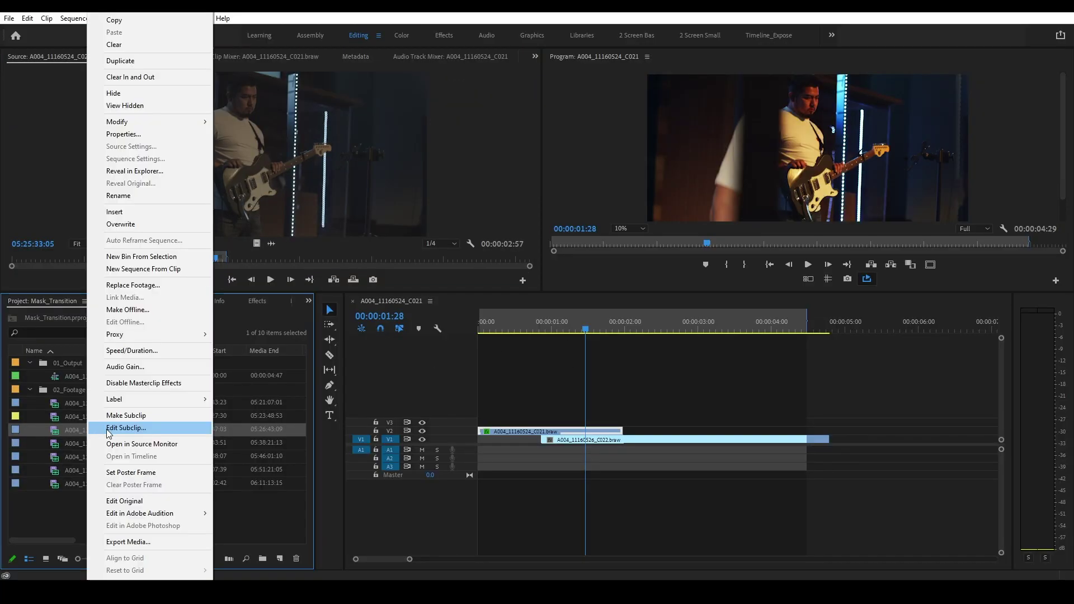
{"action": "left_click", "coordinate": [151, 269]}
{"action": "left_click", "coordinate": [653, 346]}
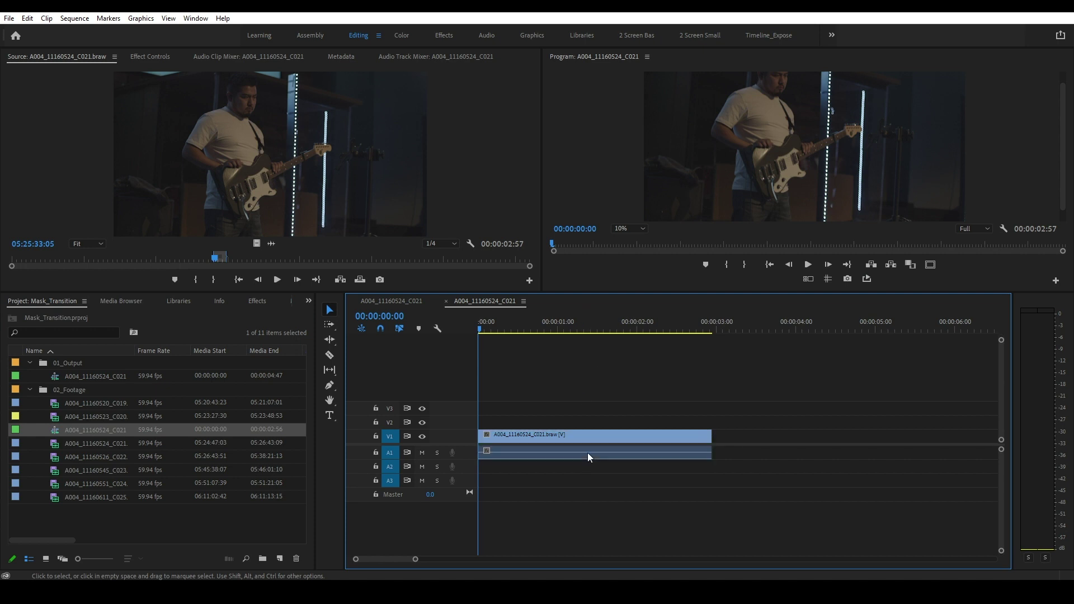
Step: Unlink the clip's audio from its video in the new sequence and delete the audio
{"action": "left_click", "coordinate": [623, 436]}
{"action": "right_click", "coordinate": [681, 432]}
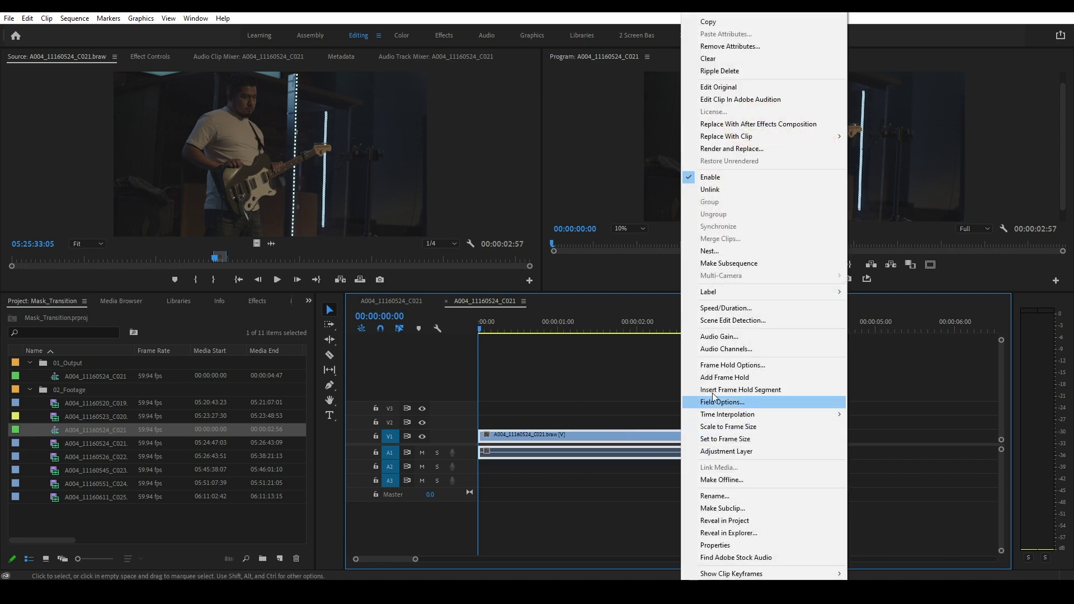
{"action": "left_click", "coordinate": [747, 192]}
{"action": "left_click", "coordinate": [606, 458]}
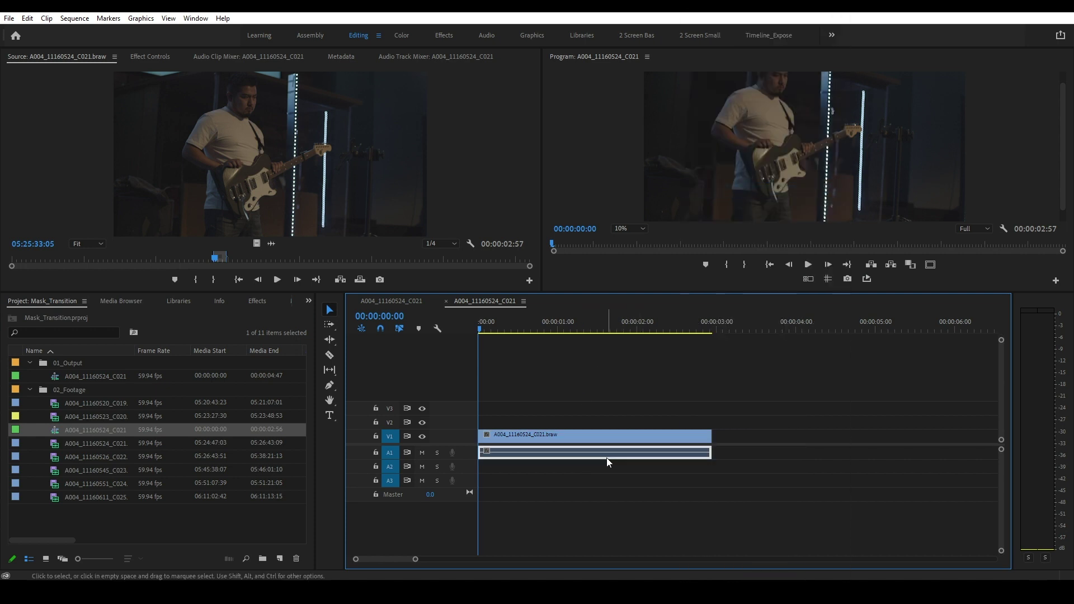
{"action": "key", "text": "Delete"}
Step: Move the guitarist video clip up to track V2 and file the new sequence in the 01_Output bin
{"action": "left_click", "coordinate": [566, 441]}
{"action": "left_click_drag", "start_coordinate": [566, 441], "coordinate": [585, 426]}
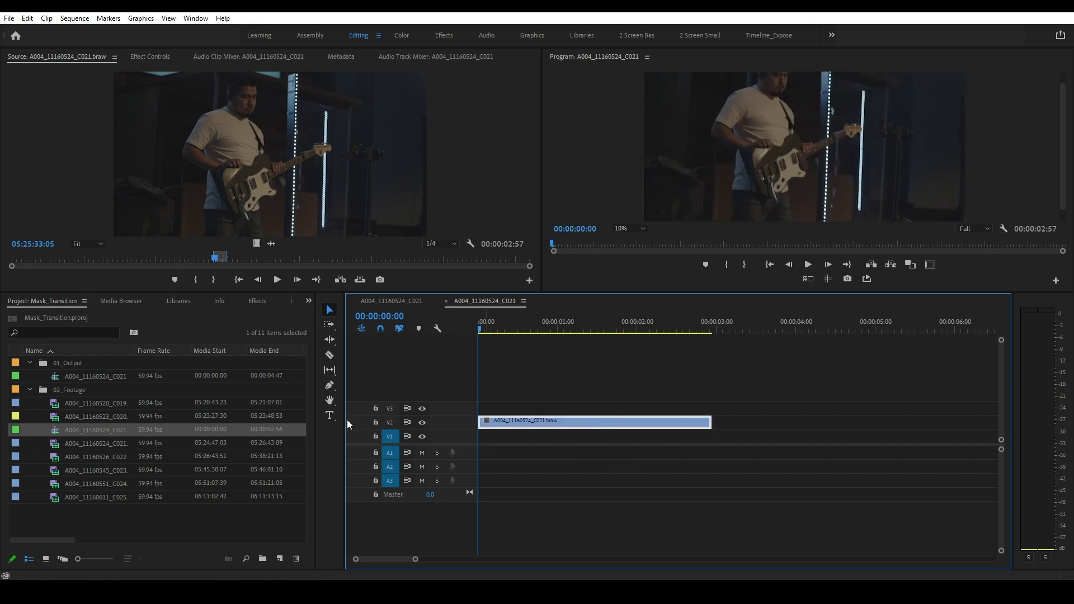
{"action": "left_click", "coordinate": [391, 425]}
{"action": "left_click_drag", "start_coordinate": [95, 429], "coordinate": [77, 374]}
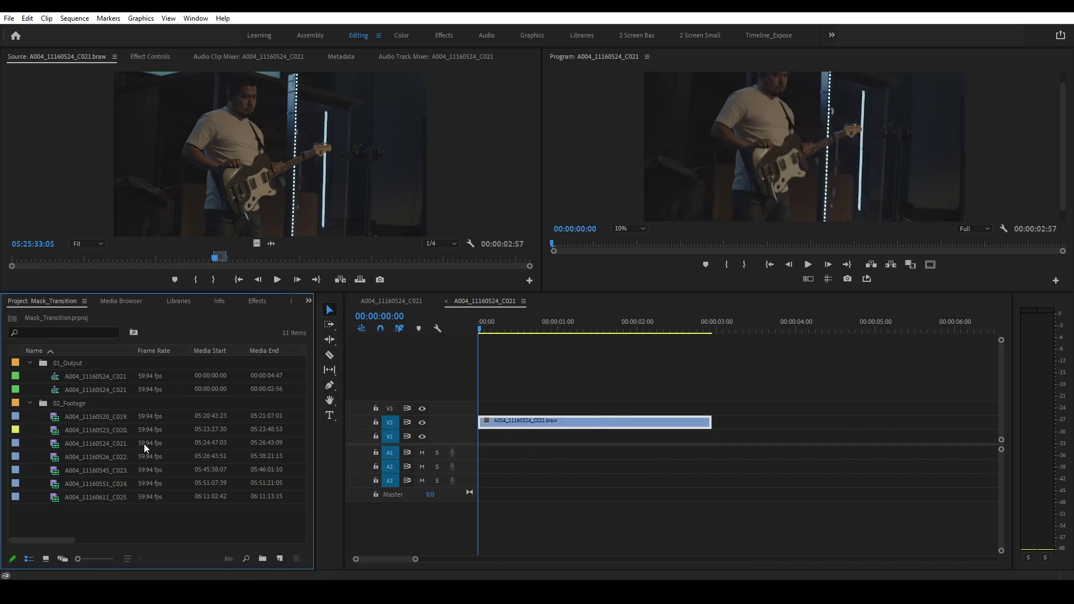
Step: Place only the video of A004_11160526_C022 on track V1, overlapping the end of the V2 clip
{"action": "double_click", "coordinate": [53, 471]}
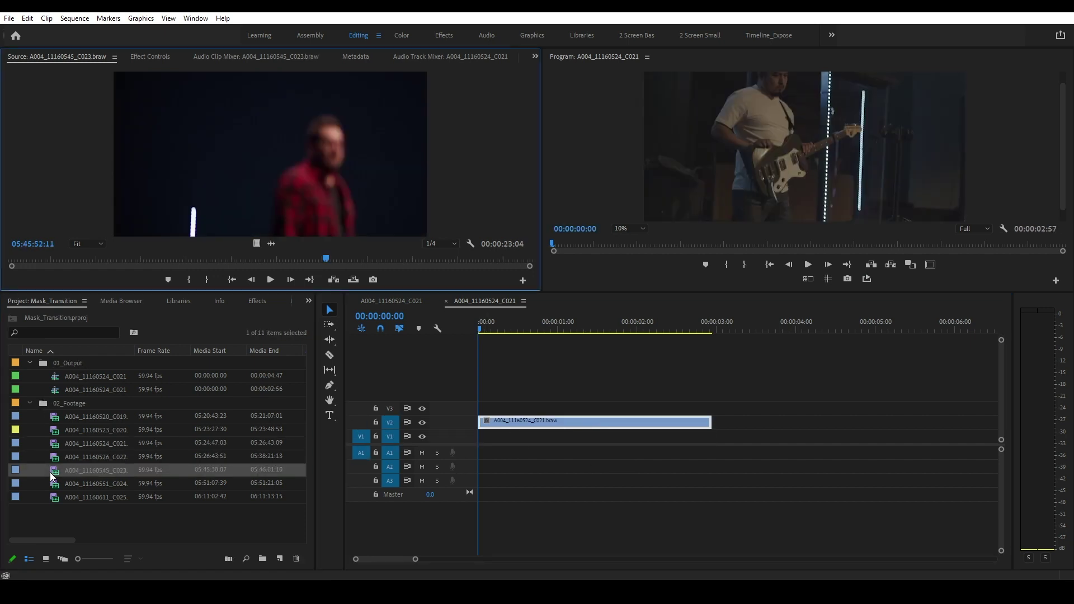
{"action": "double_click", "coordinate": [56, 458]}
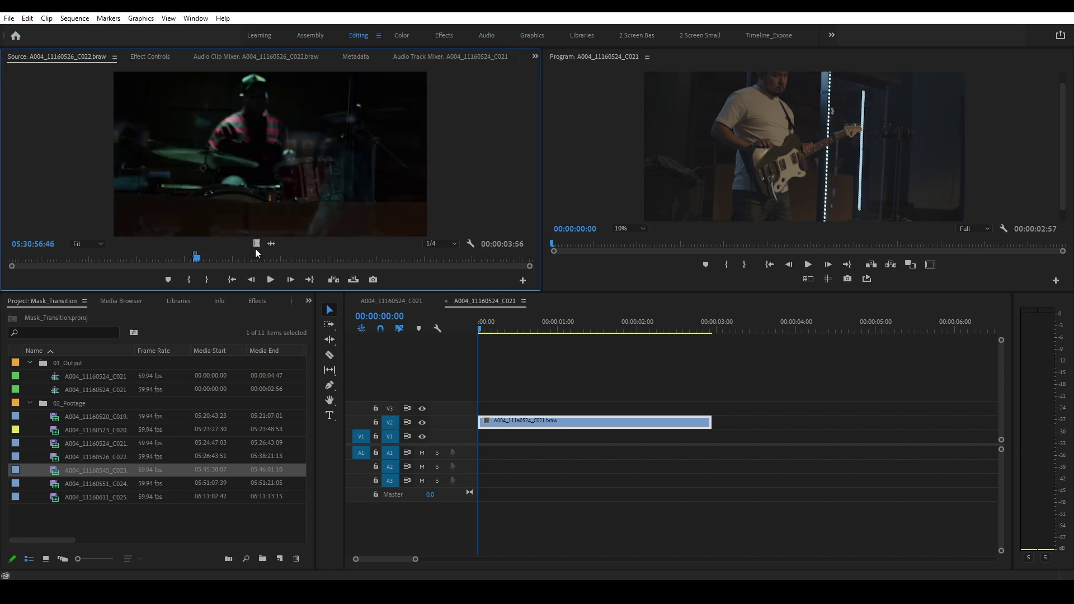
{"action": "left_click_drag", "start_coordinate": [257, 244], "coordinate": [626, 436]}
{"action": "left_click_drag", "start_coordinate": [721, 435], "coordinate": [713, 436]}
Step: Apply the Colorista V effect to the A004_11160524_C021 clip on V2
{"action": "left_click_drag", "start_coordinate": [754, 327], "coordinate": [631, 329]}
{"action": "left_click", "coordinate": [613, 329]}
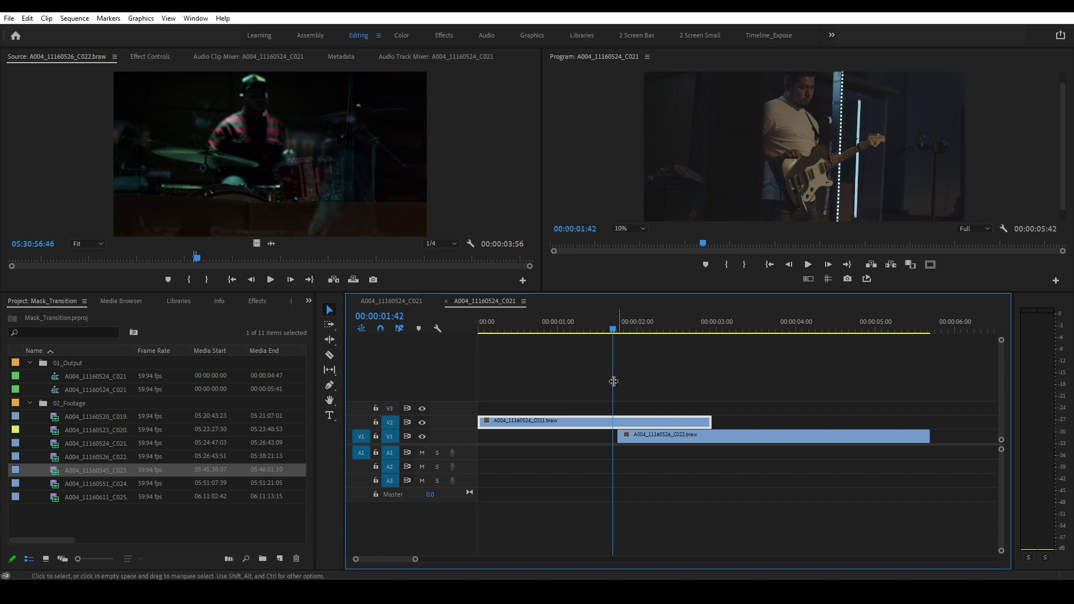
{"action": "left_click", "coordinate": [150, 57]}
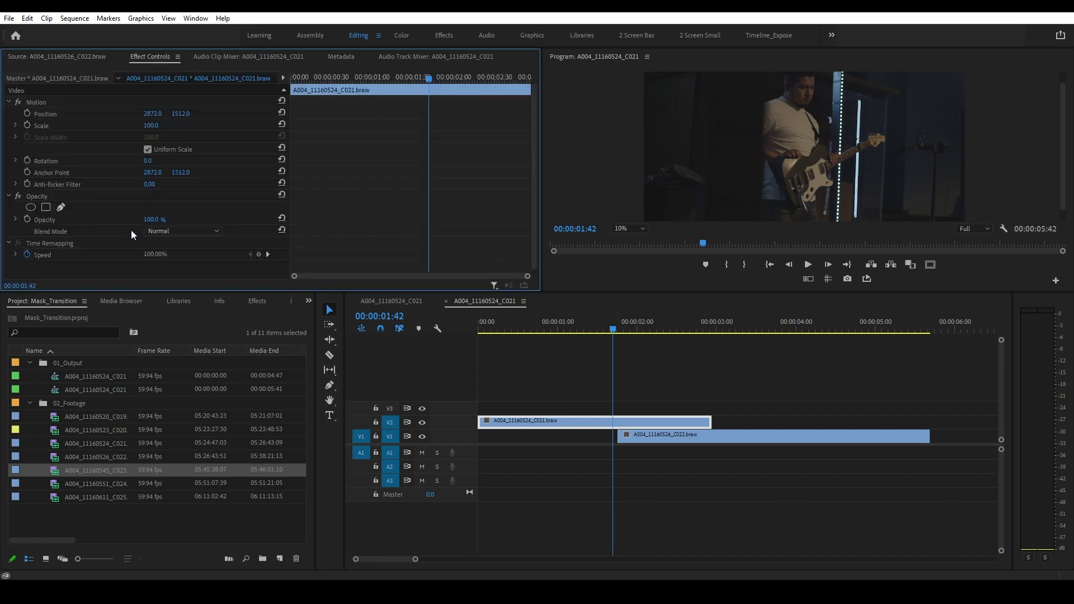
{"action": "key", "text": "shift+7"}
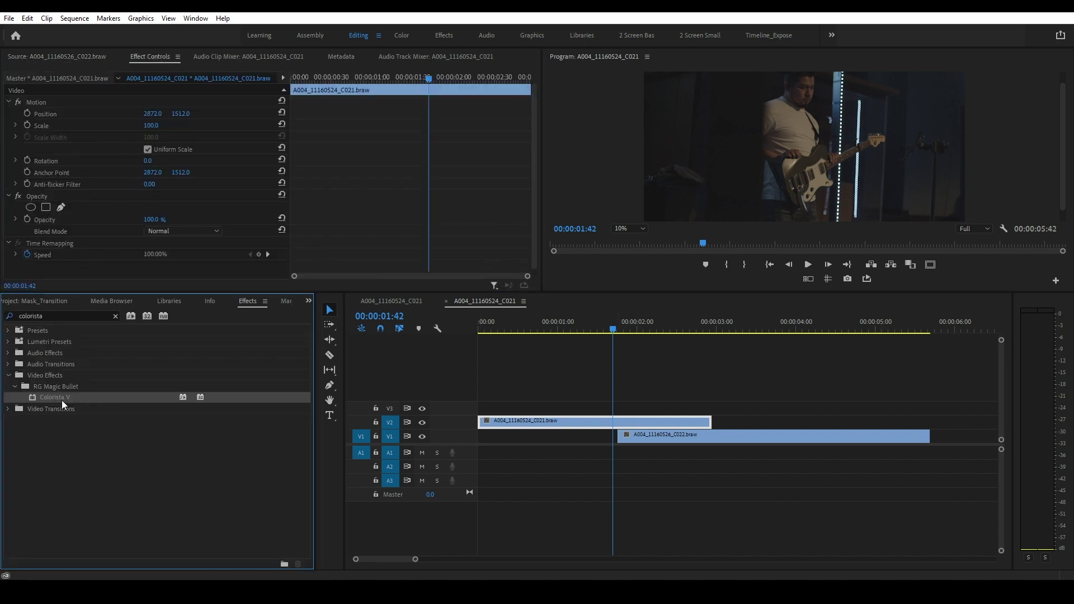
{"action": "left_click_drag", "start_coordinate": [62, 398], "coordinate": [524, 428]}
Step: Start Colorista's Guided Color Correction, choose the log color space, and accept the suggested black and white levels
{"action": "left_click", "coordinate": [216, 210]}
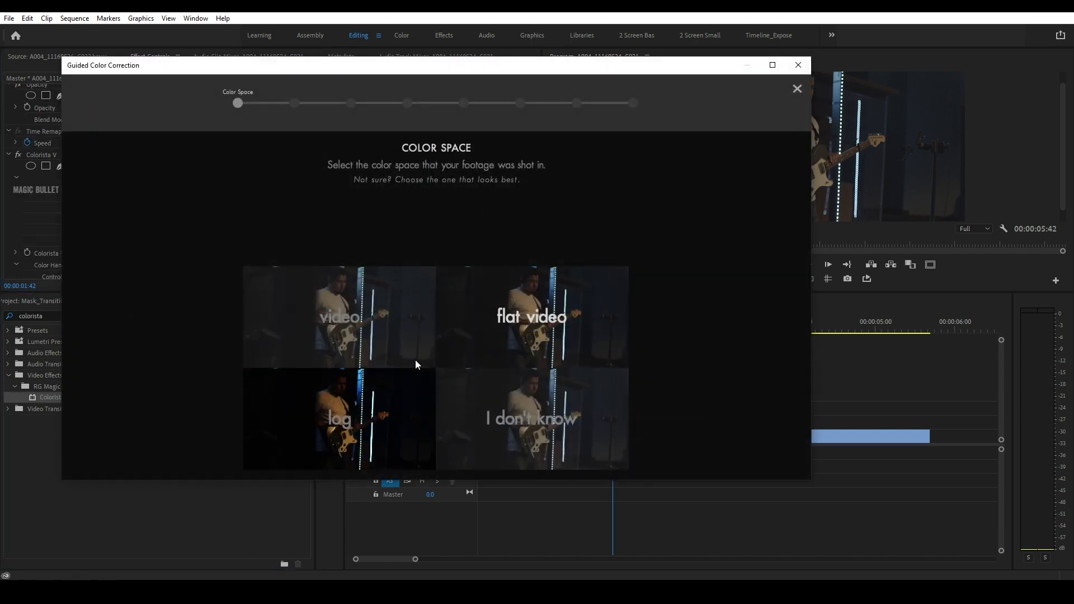
{"action": "left_click", "coordinate": [347, 419]}
{"action": "left_click", "coordinate": [551, 223]}
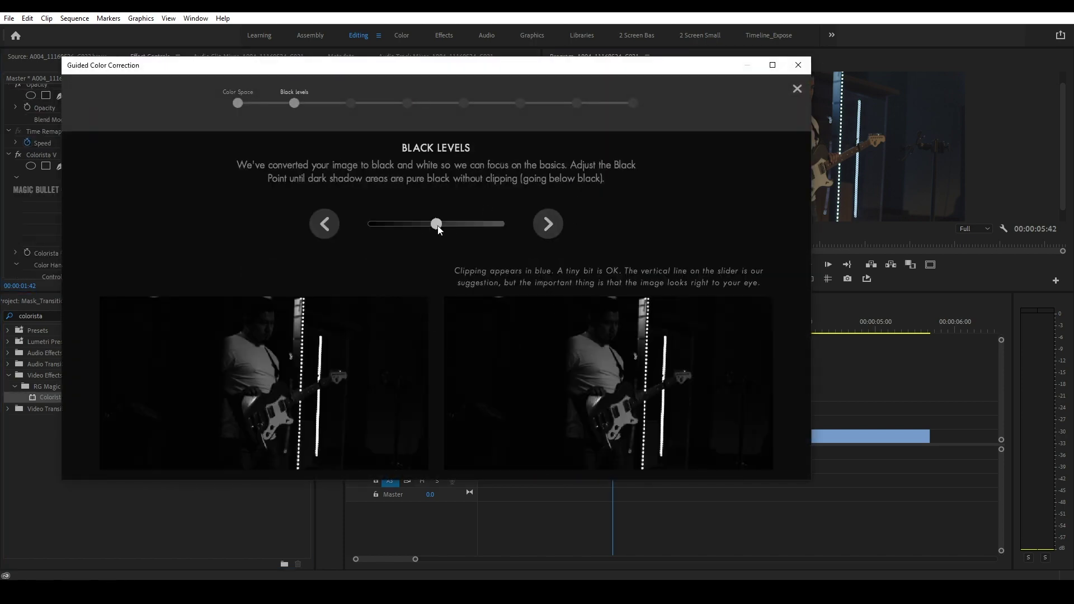
{"action": "left_click", "coordinate": [550, 226]}
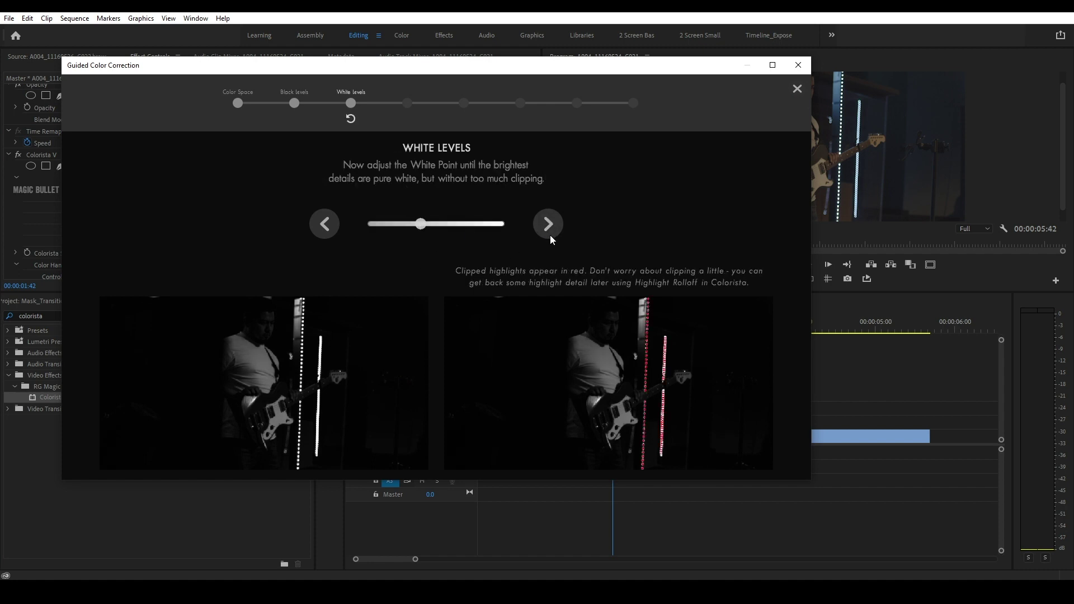
{"action": "left_click", "coordinate": [548, 230]}
Step: Raise the midtones, then accept the contrast, saturation and color balance stages and finish the guided correction
{"action": "left_click_drag", "start_coordinate": [425, 226], "coordinate": [494, 224]}
{"action": "left_click", "coordinate": [549, 229]}
{"action": "left_click", "coordinate": [534, 227]}
{"action": "left_click", "coordinate": [547, 224]}
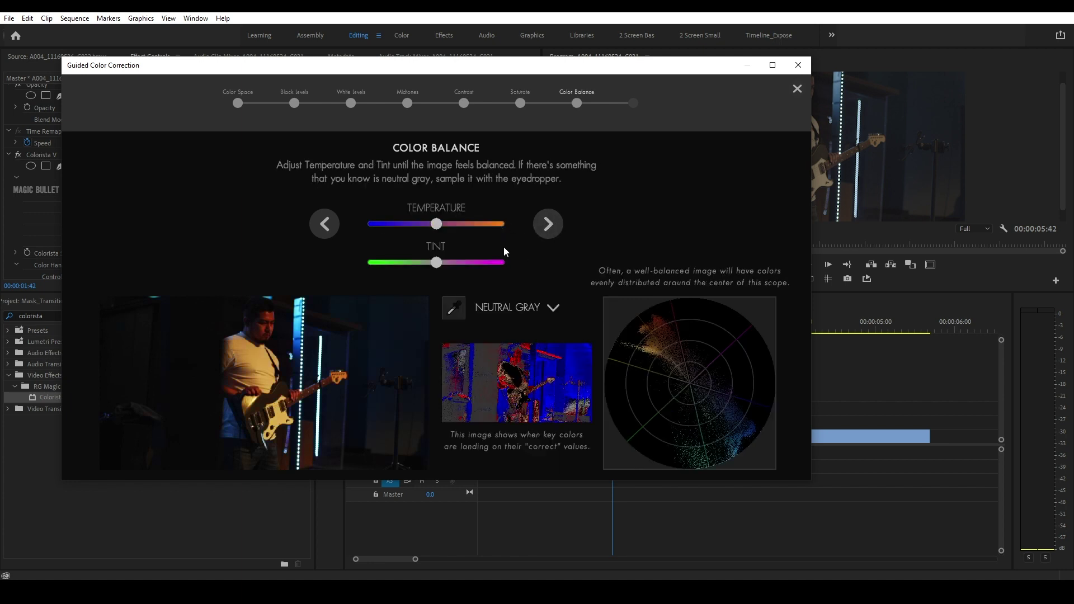
{"action": "left_click", "coordinate": [551, 225]}
{"action": "left_click", "coordinate": [436, 223]}
Step: Switch to the Color workspace and raise the V2 clip's Lumetri exposure to 3.7
{"action": "left_click_drag", "start_coordinate": [612, 329], "coordinate": [587, 329]}
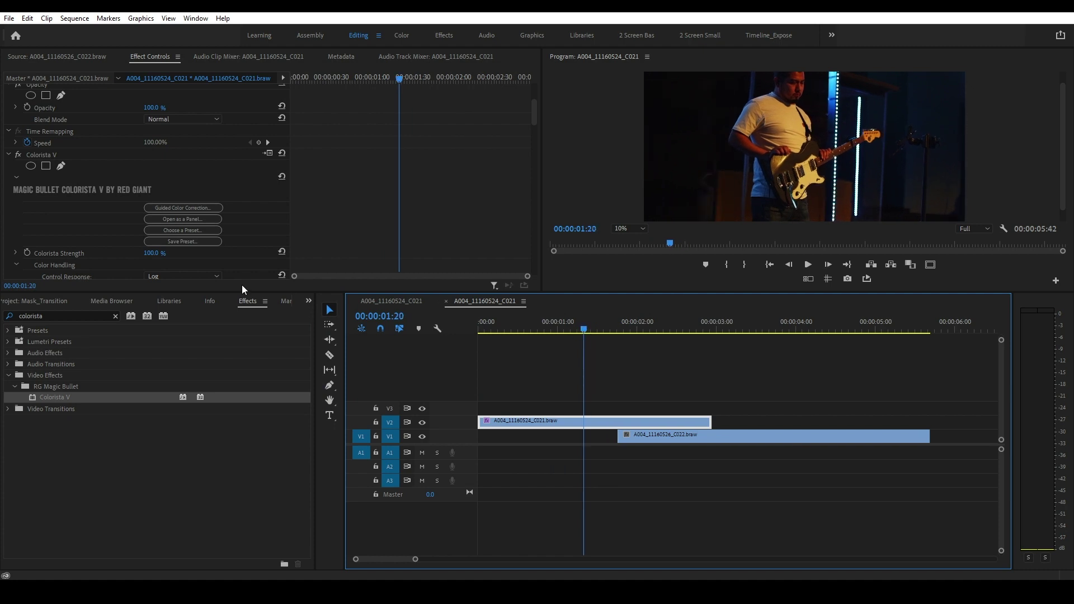
{"action": "left_click", "coordinate": [149, 464]}
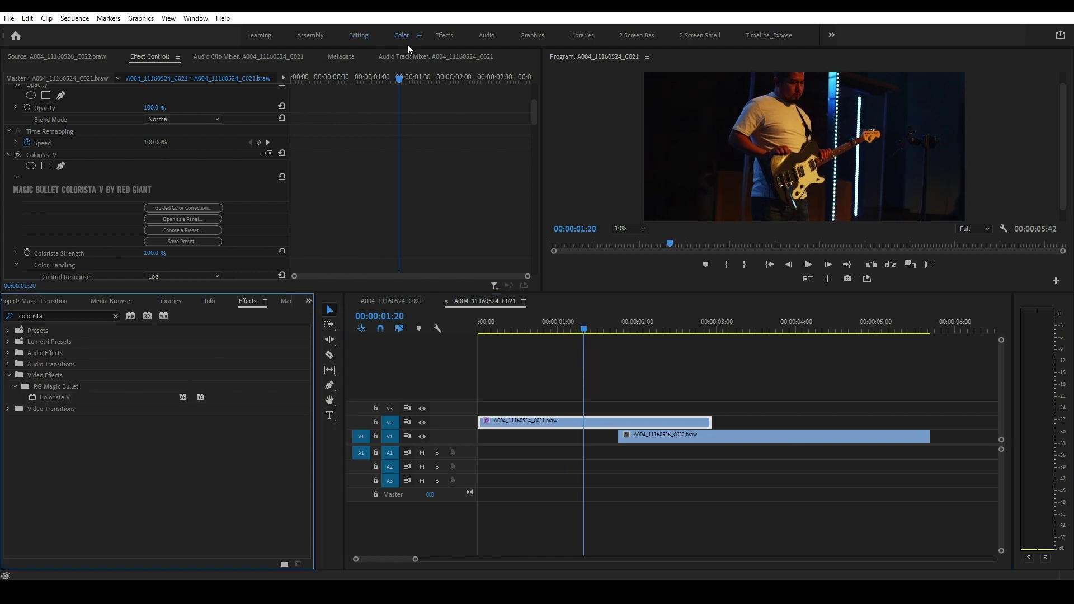
{"action": "left_click", "coordinate": [915, 107]}
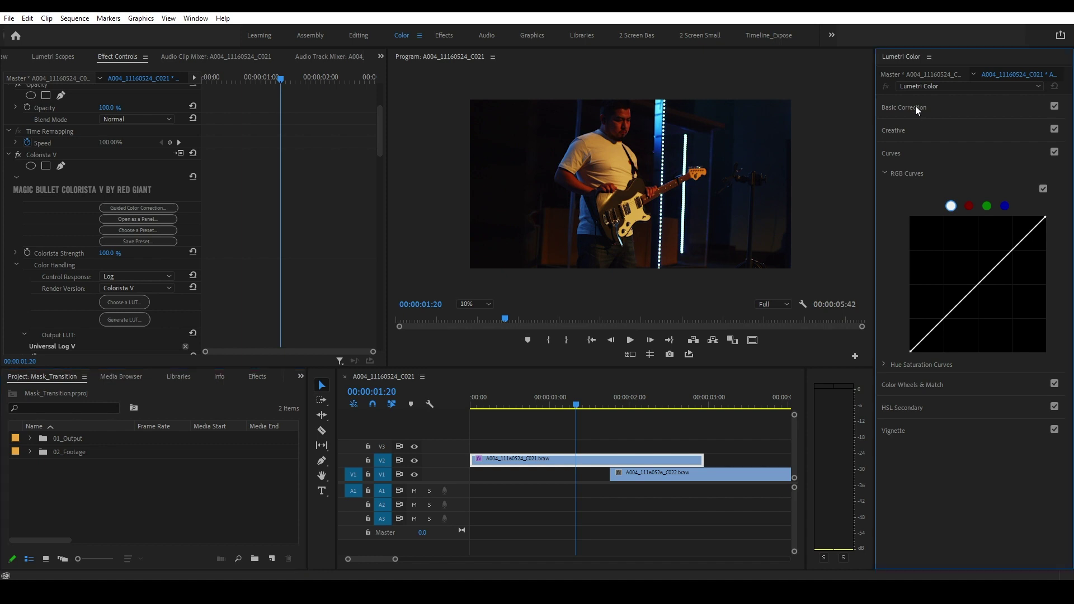
{"action": "left_click_drag", "start_coordinate": [989, 218], "coordinate": [1027, 218]}
Step: Go to 00:00:01:54 and duplicate the guitarist clip from V2 onto V3
{"action": "left_click", "coordinate": [566, 405]}
{"action": "left_click_drag", "start_coordinate": [566, 409], "coordinate": [621, 407]}
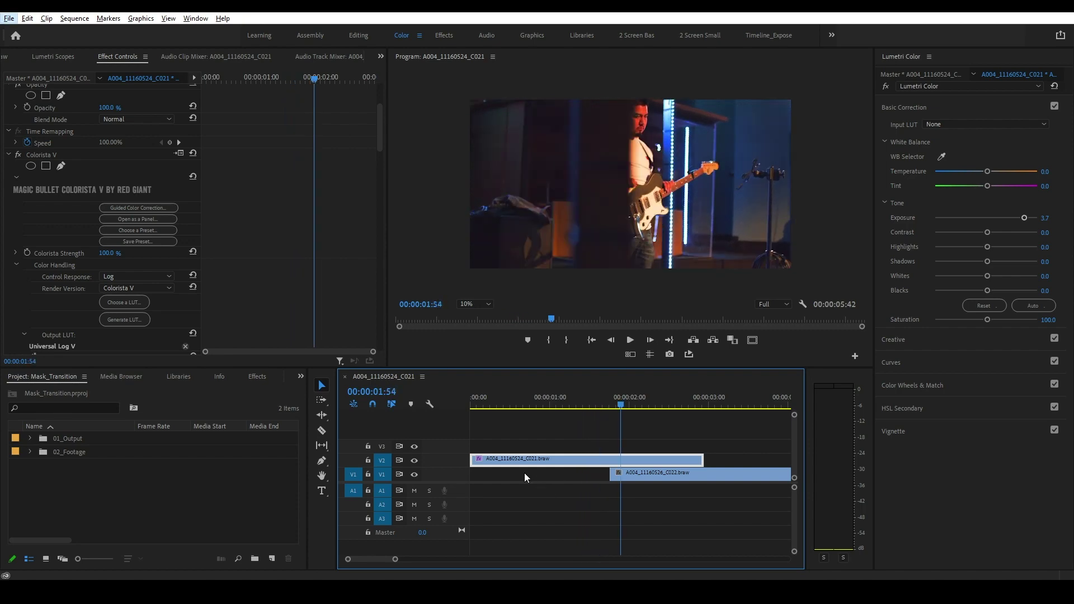
{"action": "left_click_drag", "start_coordinate": [530, 462], "coordinate": [532, 445]}
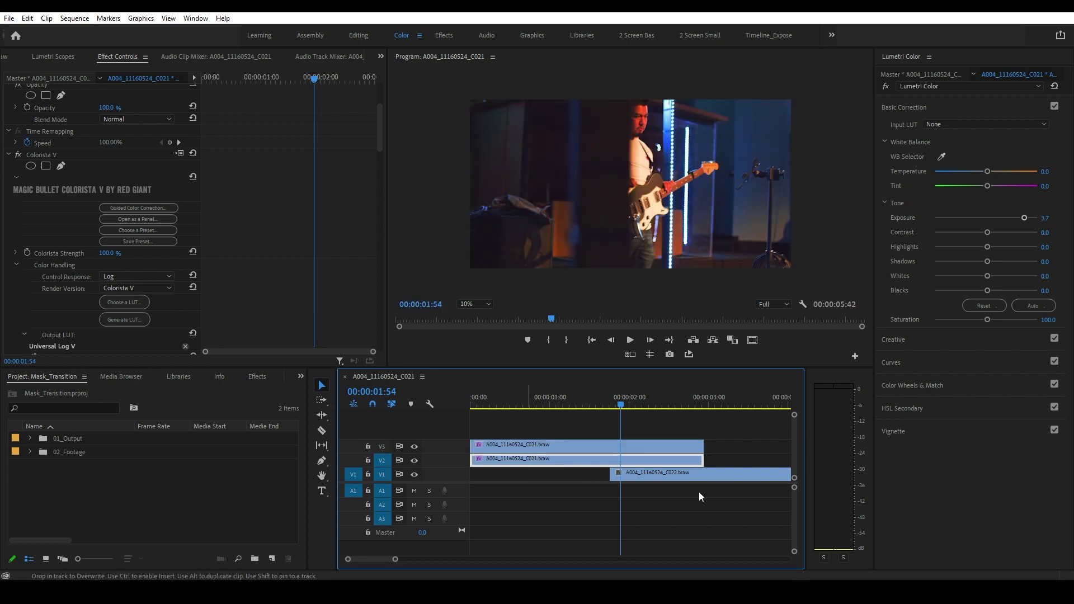
Step: Draw a four-point opacity mask on the V3 clip, from the dark pillar's left edge to beyond the frame's right edge
{"action": "left_click", "coordinate": [556, 447]}
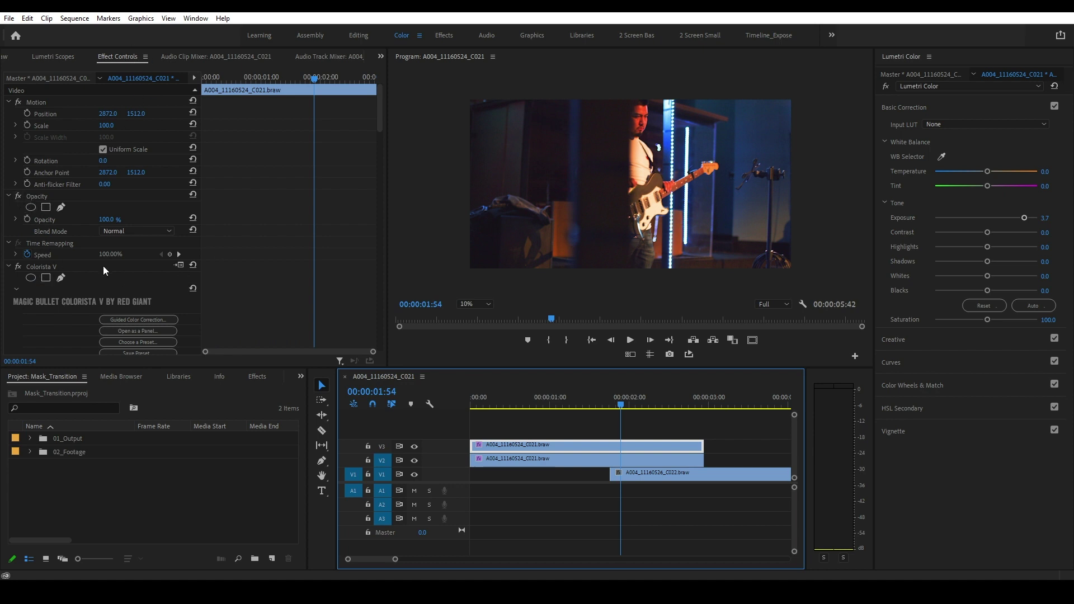
{"action": "left_click", "coordinate": [62, 208]}
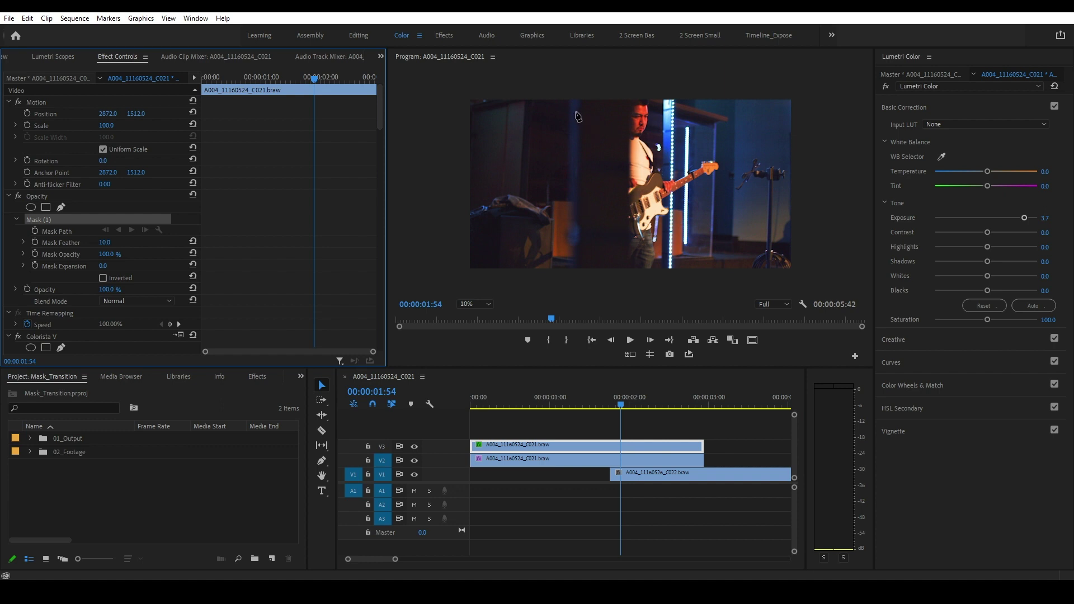
{"action": "left_click", "coordinate": [575, 91]}
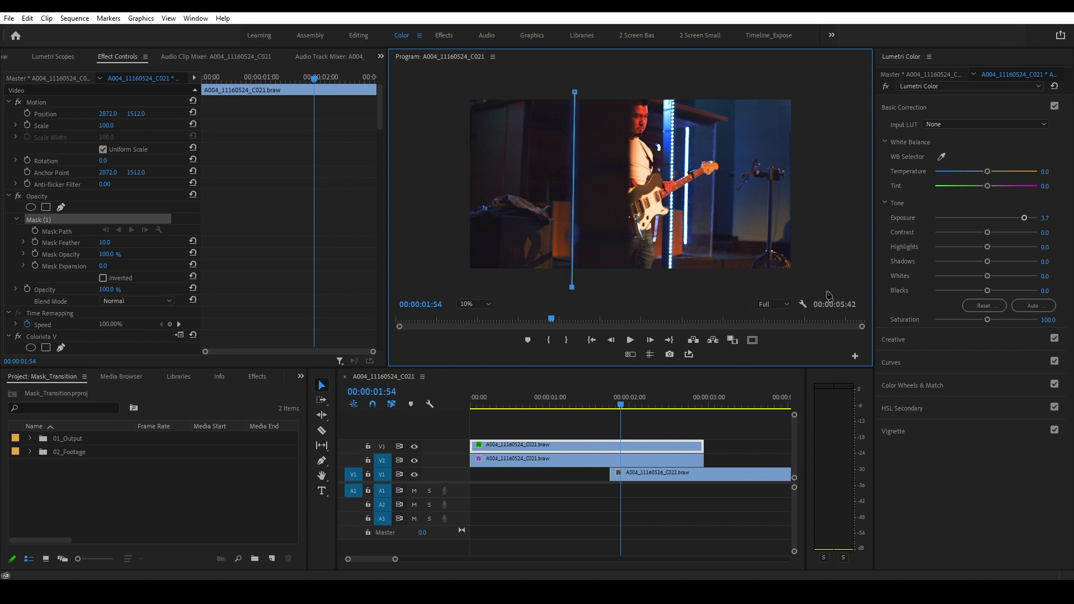
{"action": "left_click", "coordinate": [575, 92]}
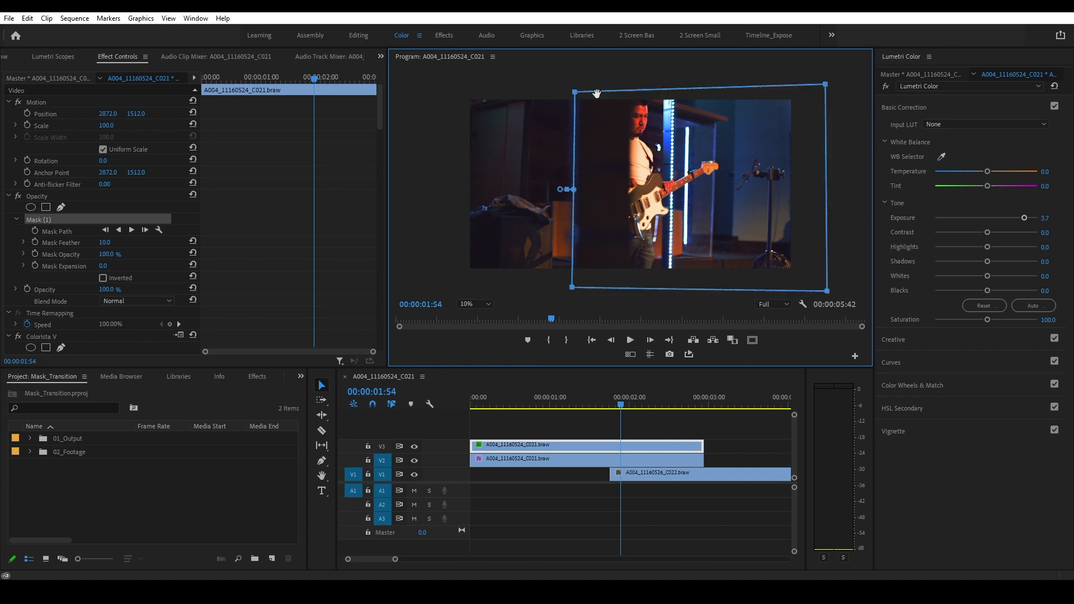
Step: Reshape the mask's upper corners so its left side runs straight along the pillar and its top edge is level
{"action": "left_click_drag", "start_coordinate": [576, 95], "coordinate": [561, 98]}
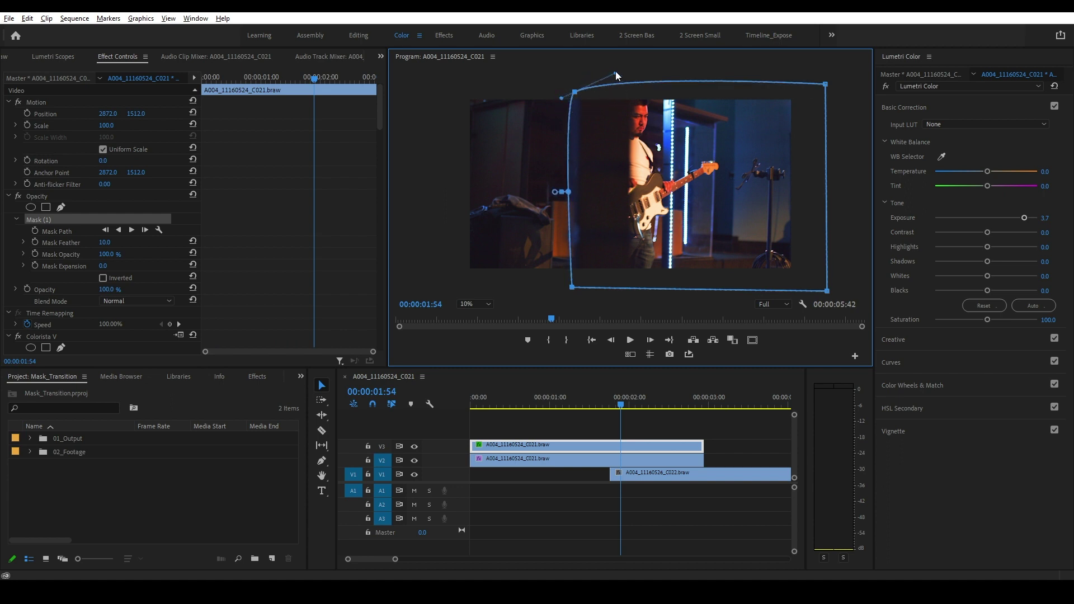
{"action": "left_click_drag", "start_coordinate": [616, 74], "coordinate": [573, 82]}
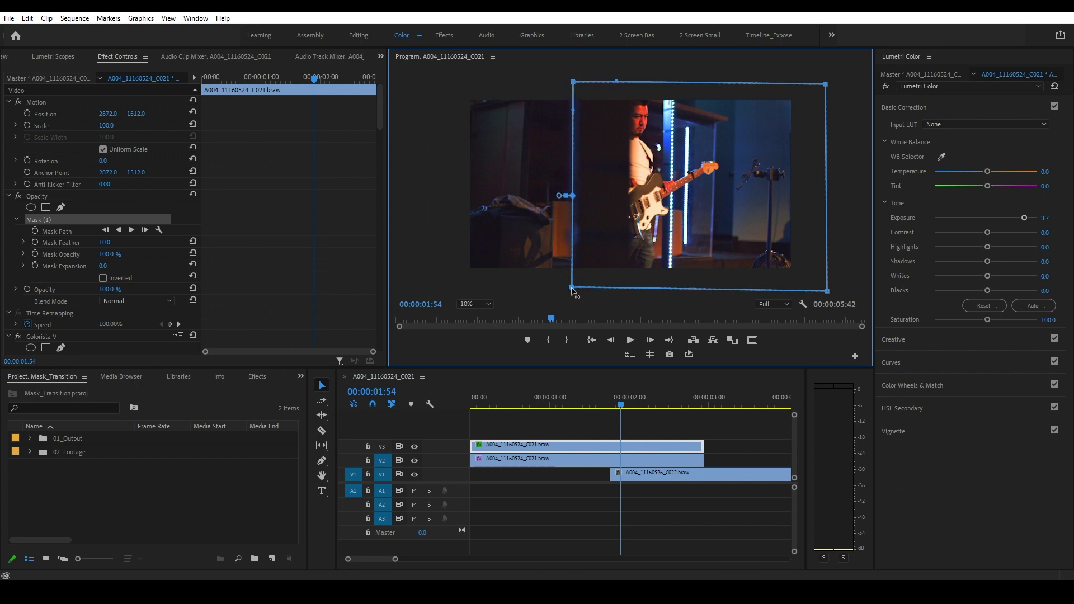
{"action": "left_click_drag", "start_coordinate": [824, 87], "coordinate": [823, 85]}
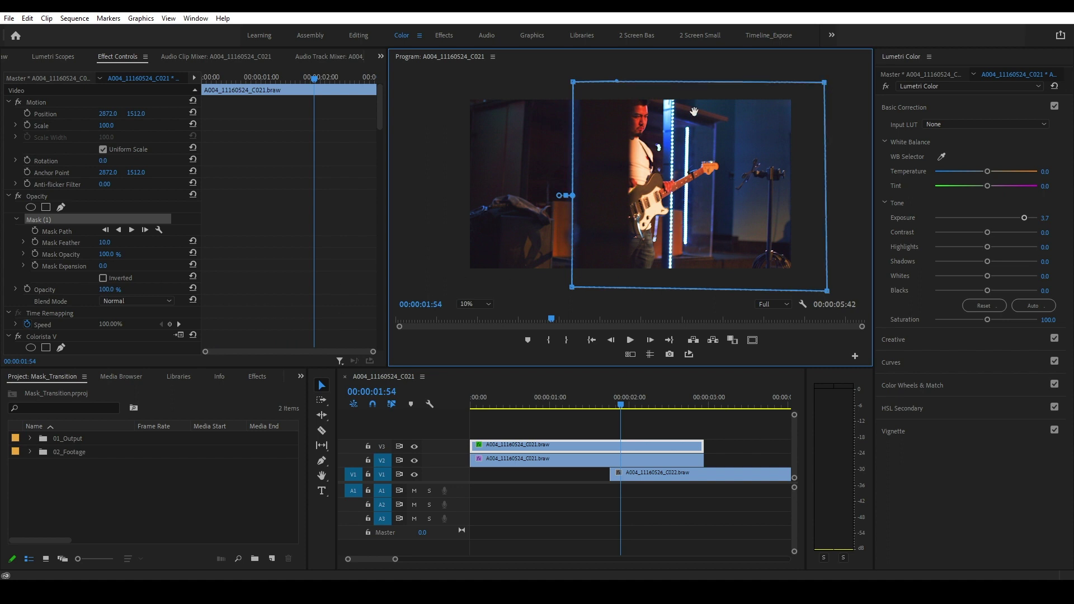
Step: Start Mask Path keyframing at 00:00:01:54 and extend the ends of the V2 and V3 guitarist clips
{"action": "left_click", "coordinate": [35, 231]}
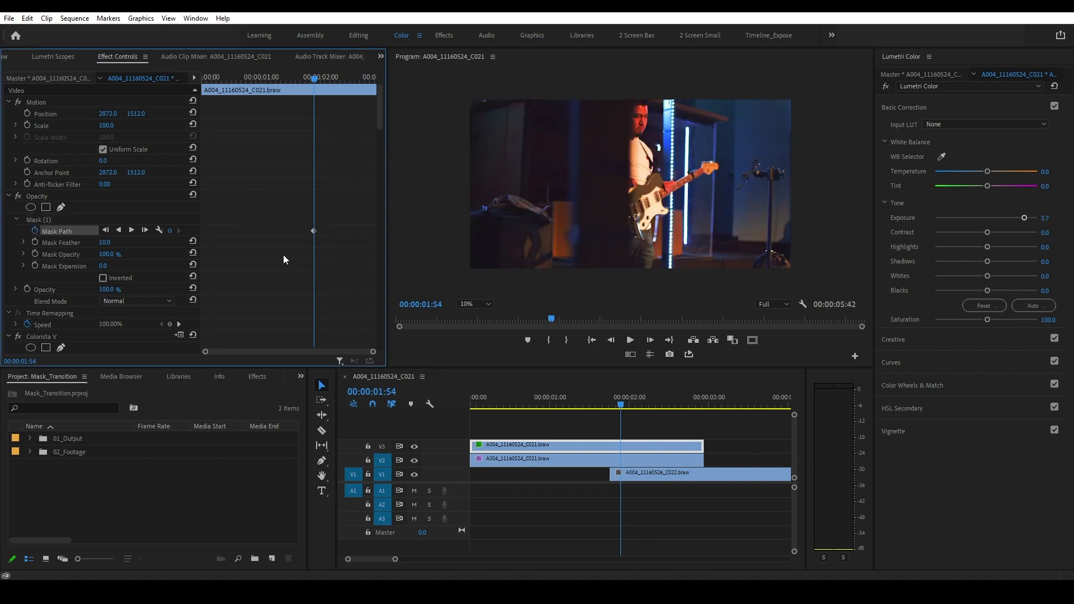
{"action": "left_click", "coordinate": [45, 220]}
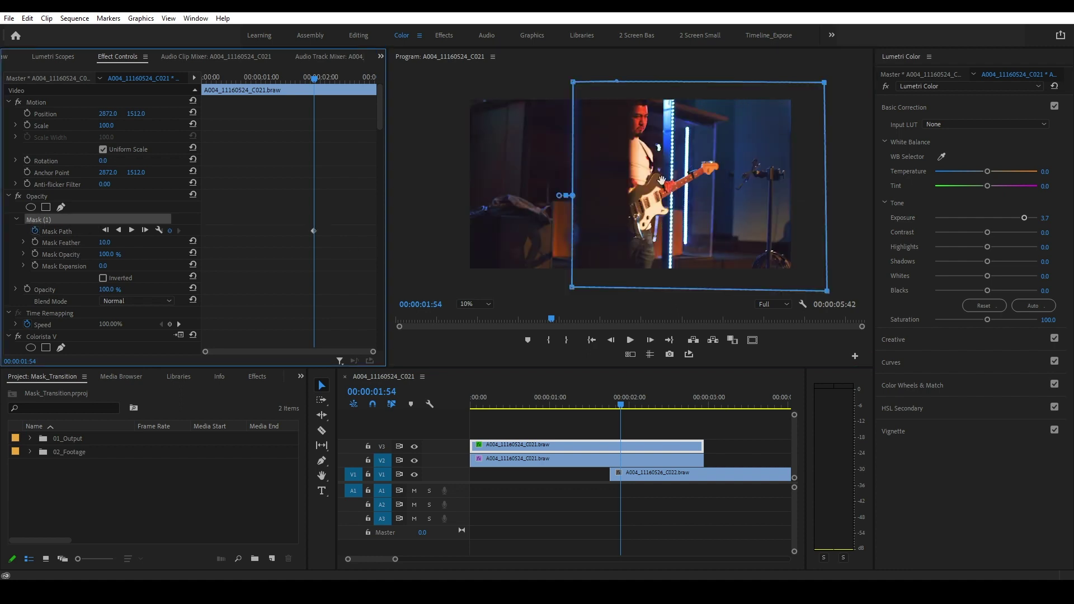
{"action": "left_click_drag", "start_coordinate": [625, 411], "coordinate": [698, 399]}
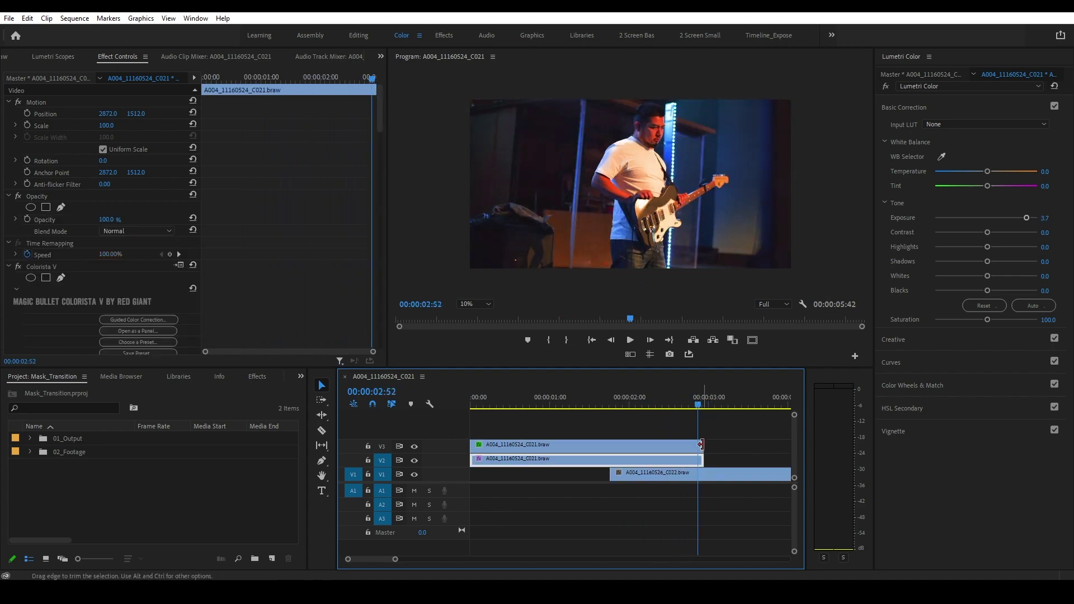
{"action": "left_click_drag", "start_coordinate": [704, 444], "coordinate": [730, 460]}
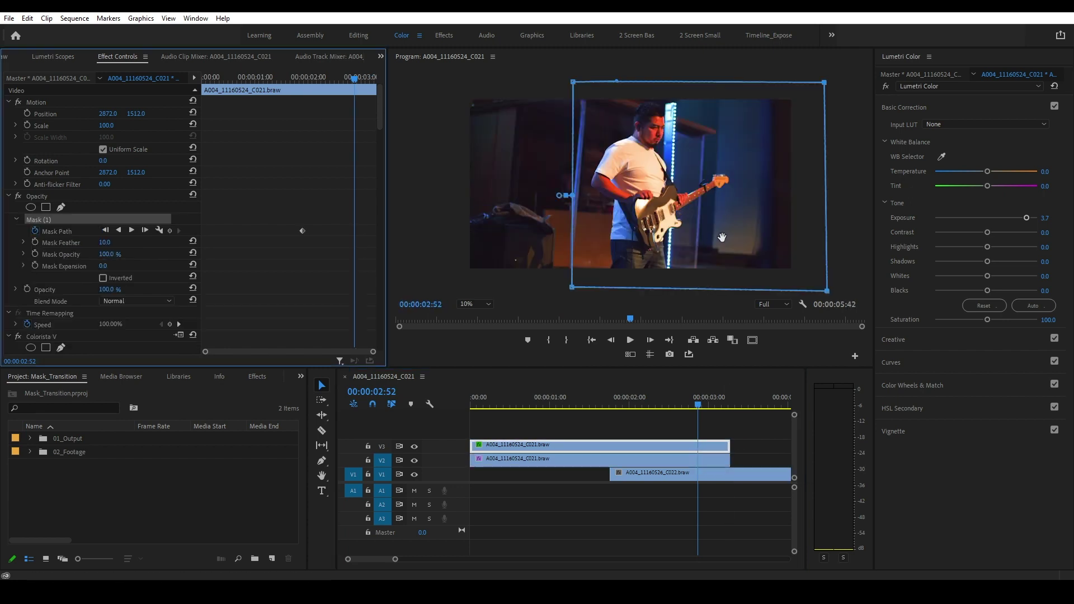
Step: Keyframe the mask sliding to the frame's right edge at 00:00:03:03, and fully out of frame a few frames further on
{"action": "left_click_drag", "start_coordinate": [707, 402], "coordinate": [713, 408]}
{"action": "left_click_drag", "start_coordinate": [682, 221], "coordinate": [892, 223]}
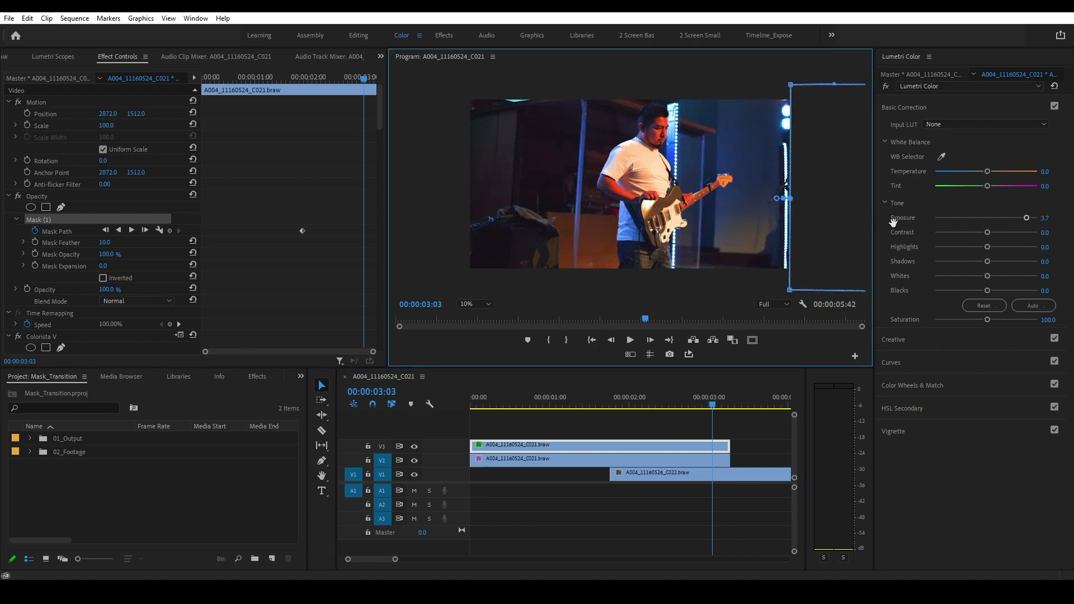
{"action": "left_click", "coordinate": [719, 408]}
{"action": "left_click", "coordinate": [721, 408]}
{"action": "left_click_drag", "start_coordinate": [839, 233], "coordinate": [851, 229]}
Step: Reposition the mask to match the pillar's edge at 00:00:02:24 and shortly before the first keyframe
{"action": "left_click_drag", "start_coordinate": [720, 408], "coordinate": [662, 411]}
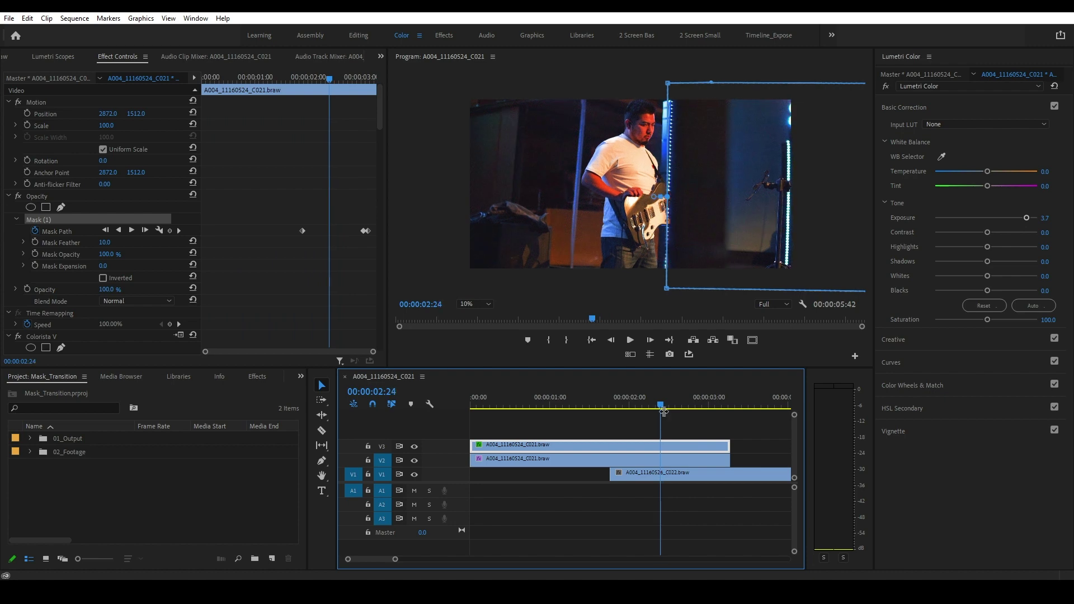
{"action": "left_click", "coordinate": [774, 230]}
{"action": "left_click_drag", "start_coordinate": [660, 408], "coordinate": [611, 410]}
{"action": "left_click_drag", "start_coordinate": [645, 234], "coordinate": [632, 234]}
Step: Keyframe the mask back to the frame's left edge by 00:00:01:22, stretching its right corners beyond the frame's right side
{"action": "left_click_drag", "start_coordinate": [610, 405], "coordinate": [587, 406]}
{"action": "left_click_drag", "start_coordinate": [712, 235], "coordinate": [656, 235]}
{"action": "left_click_drag", "start_coordinate": [782, 81], "coordinate": [827, 80]}
{"action": "left_click_drag", "start_coordinate": [787, 295], "coordinate": [829, 296]}
{"action": "left_click_drag", "start_coordinate": [586, 405], "coordinate": [582, 412]}
{"action": "left_click_drag", "start_coordinate": [643, 254], "coordinate": [626, 246]}
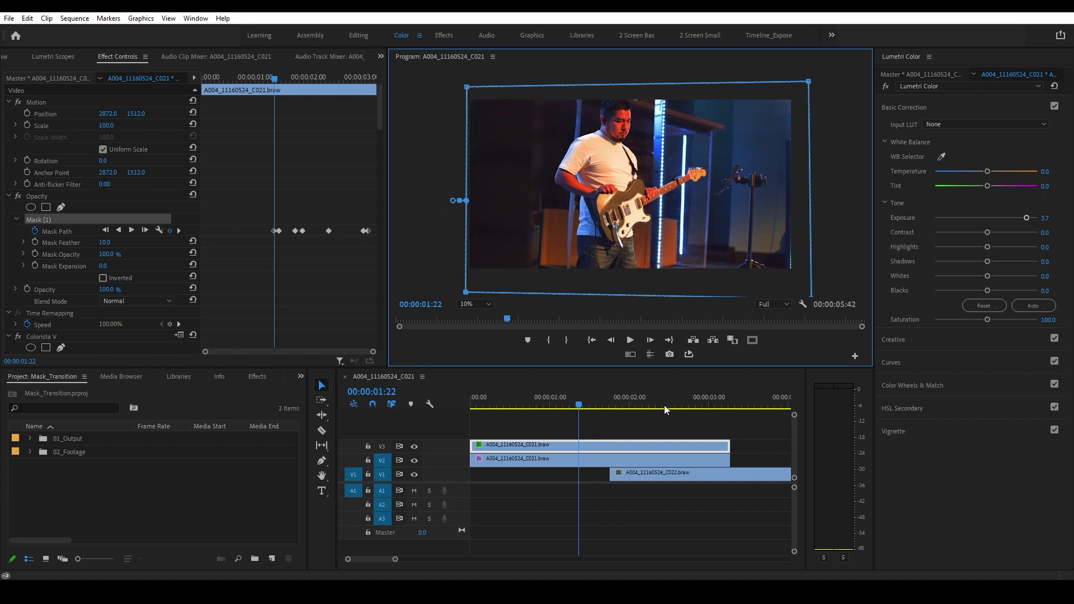
Step: Keyframe the mask at 00:00:01:16, shifting it slightly and stretching its left corners farther beyond the frame's left side
{"action": "left_click_drag", "start_coordinate": [579, 406], "coordinate": [570, 407]}
{"action": "left_click_drag", "start_coordinate": [638, 271], "coordinate": [630, 269]}
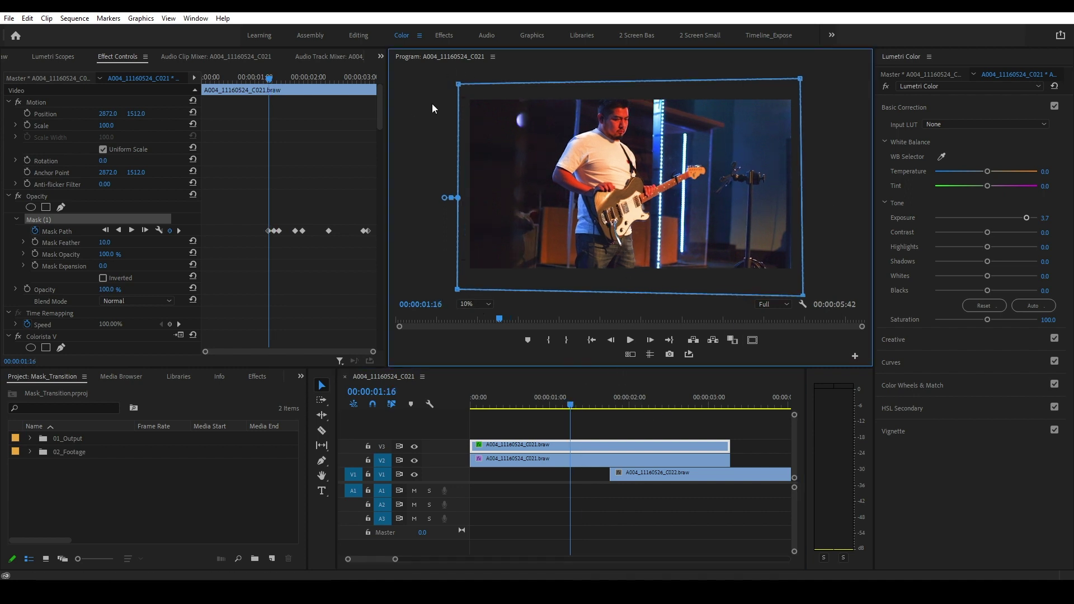
{"action": "left_click_drag", "start_coordinate": [453, 85], "coordinate": [440, 84]}
{"action": "left_click_drag", "start_coordinate": [457, 290], "coordinate": [443, 292]}
Step: Delete the unmasked A004_11160524_C021 clip on V2 and move the masked copy from V3 down to V2
{"action": "left_click_drag", "start_coordinate": [642, 405], "coordinate": [634, 407]}
{"action": "left_click", "coordinate": [509, 460]}
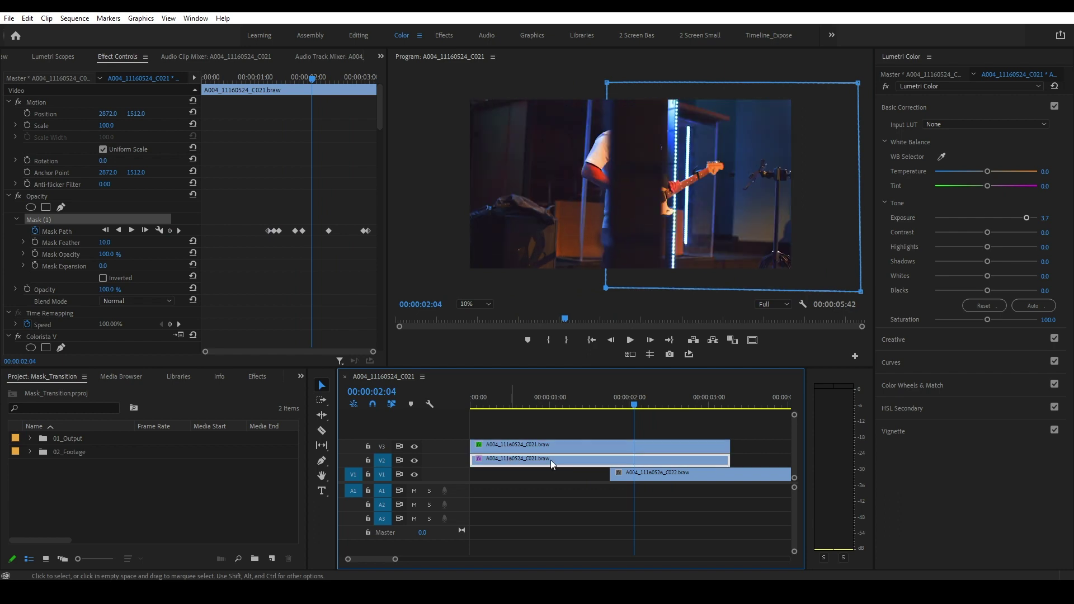
{"action": "key", "text": "Delete"}
{"action": "left_click_drag", "start_coordinate": [574, 456], "coordinate": [576, 464]}
Step: Move the A004_11160526_C022 clip on V1 about 35 frames earlier under the masked clip and play back the overlap
{"action": "left_click_drag", "start_coordinate": [600, 406], "coordinate": [632, 403]}
{"action": "left_click_drag", "start_coordinate": [660, 474], "coordinate": [619, 480]}
{"action": "left_click", "coordinate": [545, 395]}
{"action": "key", "text": "space"}
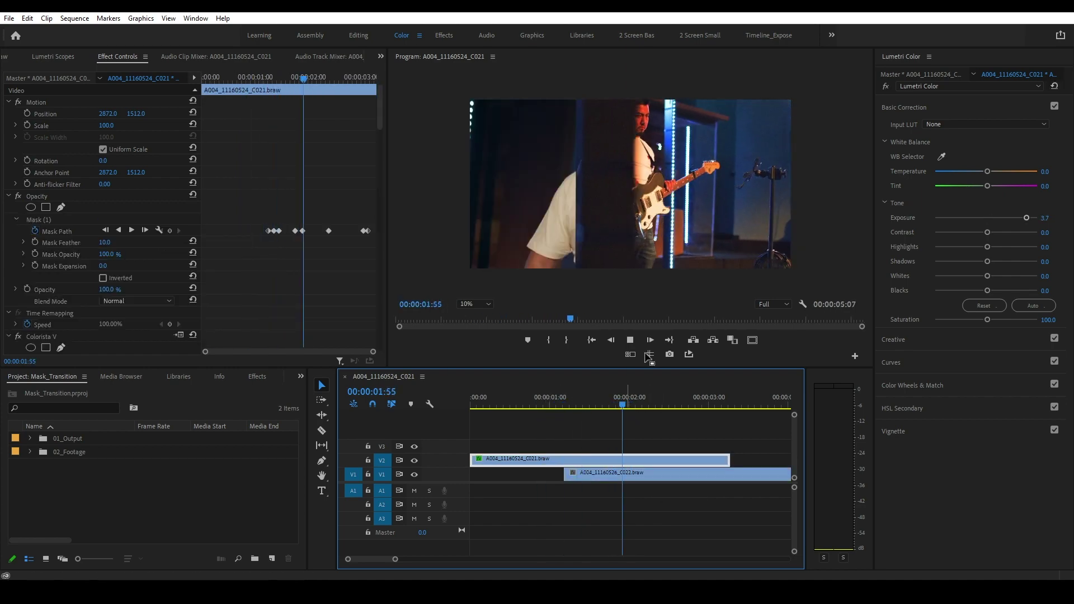
Step: Set the mask's feather to 181 and expansion to -10, refit its path to the pillar around 00:00:02:05 and 00:00:01:52, and preview
{"action": "left_click", "coordinate": [525, 405]}
{"action": "mouse_move", "coordinate": [525, 405]}
{"action": "left_mouse_down"}
{"action": "mouse_move", "coordinate": [513, 411]}
{"action": "mouse_move", "coordinate": [538, 411]}
{"action": "left_mouse_up"}
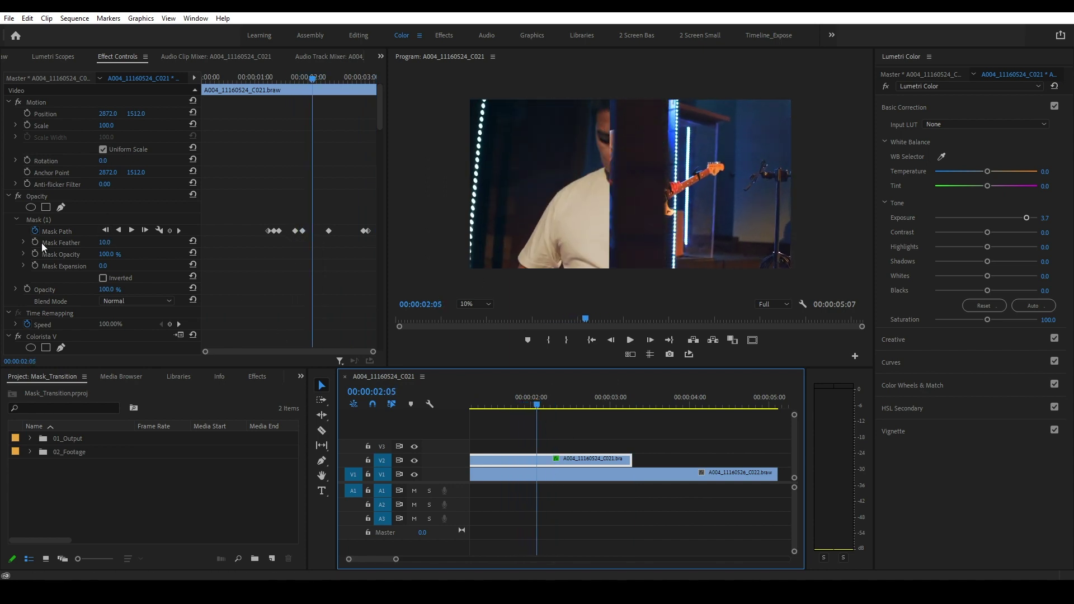
{"action": "left_click_drag", "start_coordinate": [105, 243], "coordinate": [106, 243]}
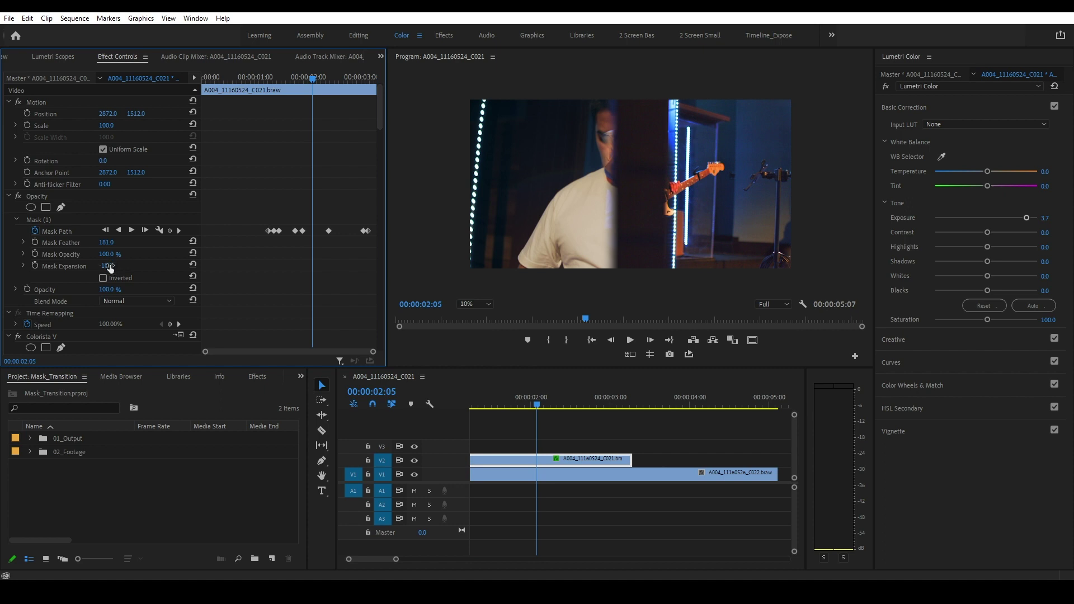
{"action": "left_click", "coordinate": [45, 222]}
{"action": "left_click_drag", "start_coordinate": [719, 242], "coordinate": [723, 203]}
{"action": "left_click_drag", "start_coordinate": [551, 406], "coordinate": [520, 405]}
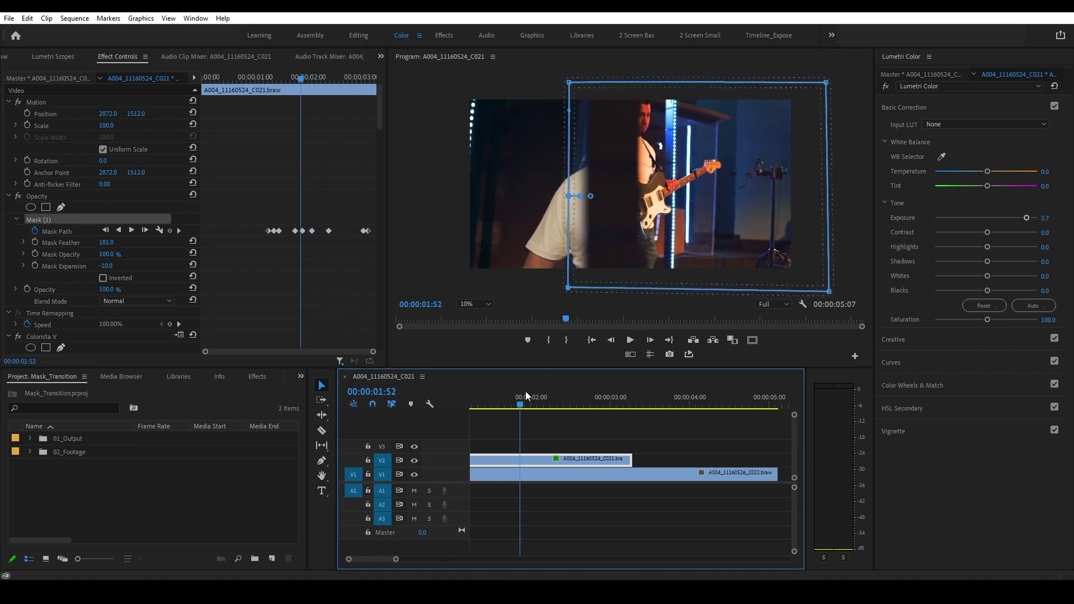
{"action": "left_click", "coordinate": [512, 431]}
{"action": "key", "text": "space"}
{"action": "key", "text": "space"}
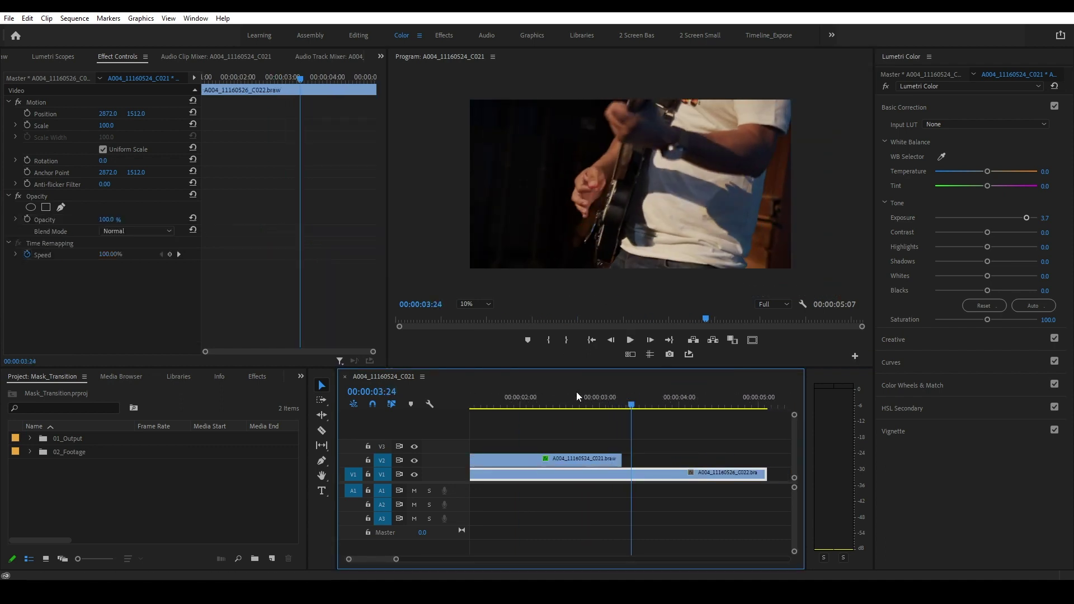
Step: Show the Time Remapping speed keyframes on both the V2 and V1 clips
{"action": "left_click_drag", "start_coordinate": [518, 403], "coordinate": [478, 402]}
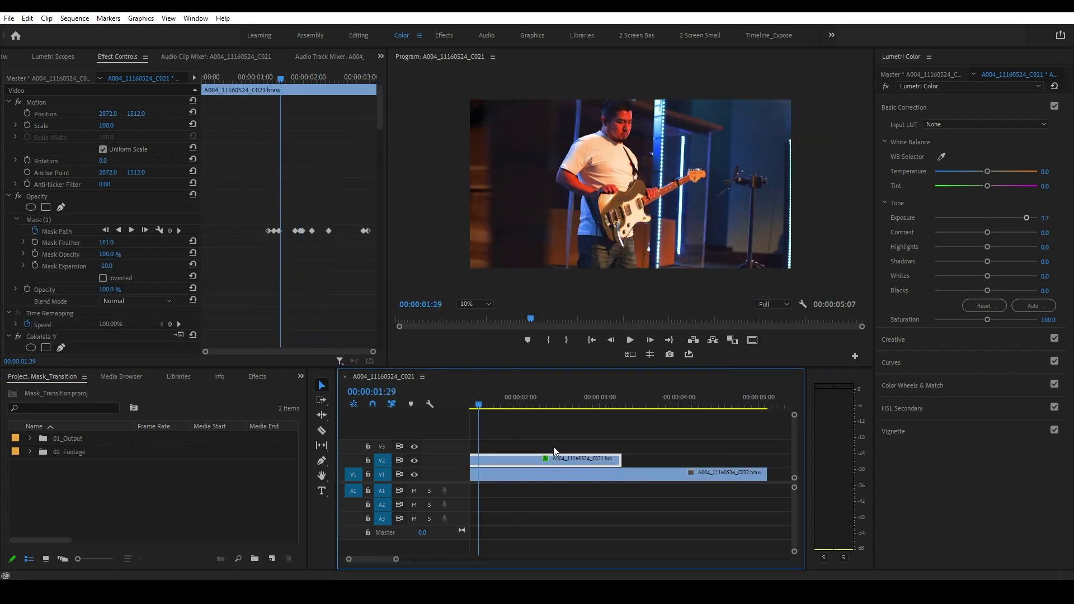
{"action": "right_click", "coordinate": [503, 463]}
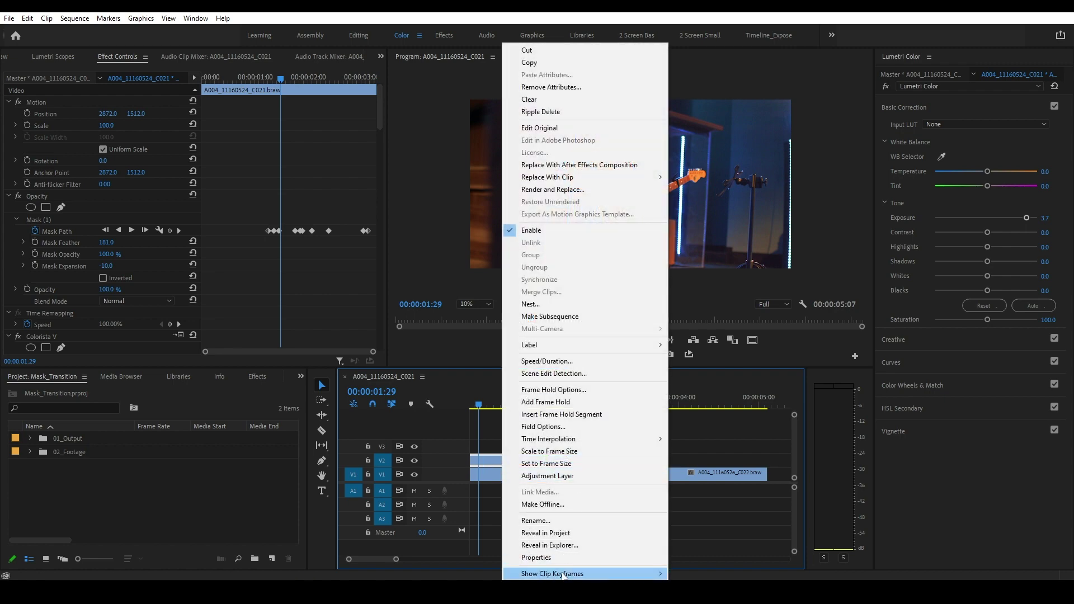
{"action": "mouse_move", "coordinate": [560, 574]}
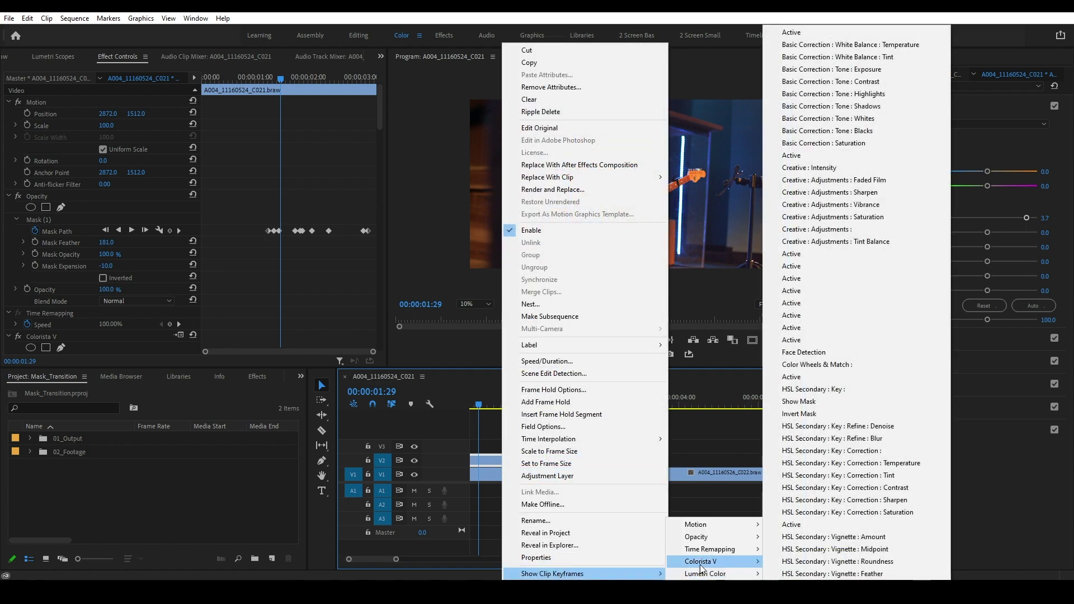
{"action": "mouse_move", "coordinate": [708, 550]}
{"action": "left_click", "coordinate": [789, 549]}
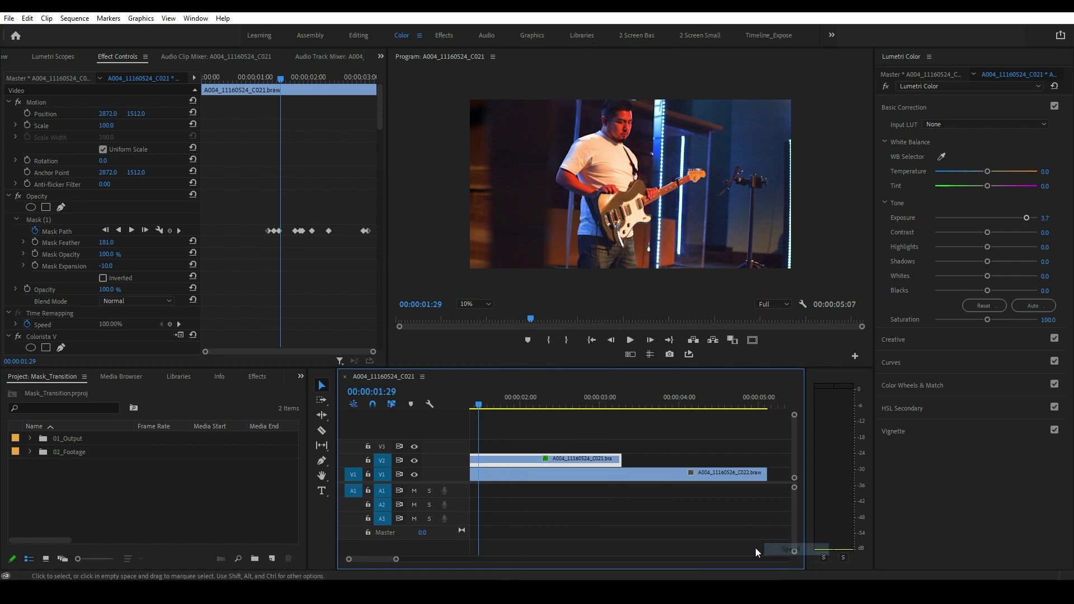
{"action": "right_click", "coordinate": [599, 474]}
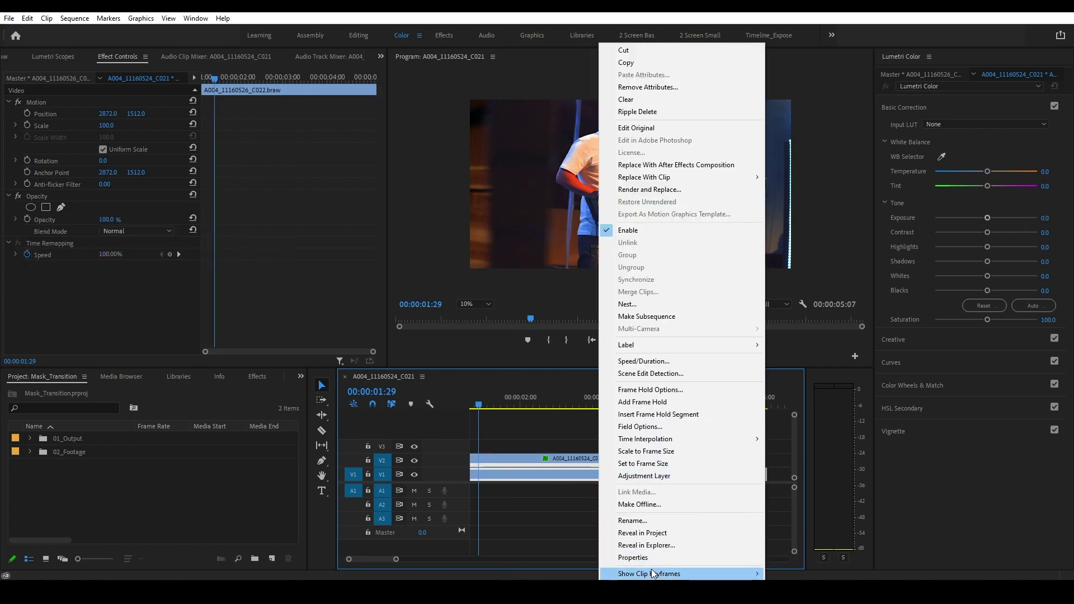
{"action": "mouse_move", "coordinate": [699, 574]}
{"action": "mouse_move", "coordinate": [806, 575]}
{"action": "left_click", "coordinate": [910, 577]}
Step: Enlarge the video tracks and the timeline area, fitting both clips' speed lines in view from the sequence start
{"action": "key", "text": "equal"}
{"action": "key", "text": "equal"}
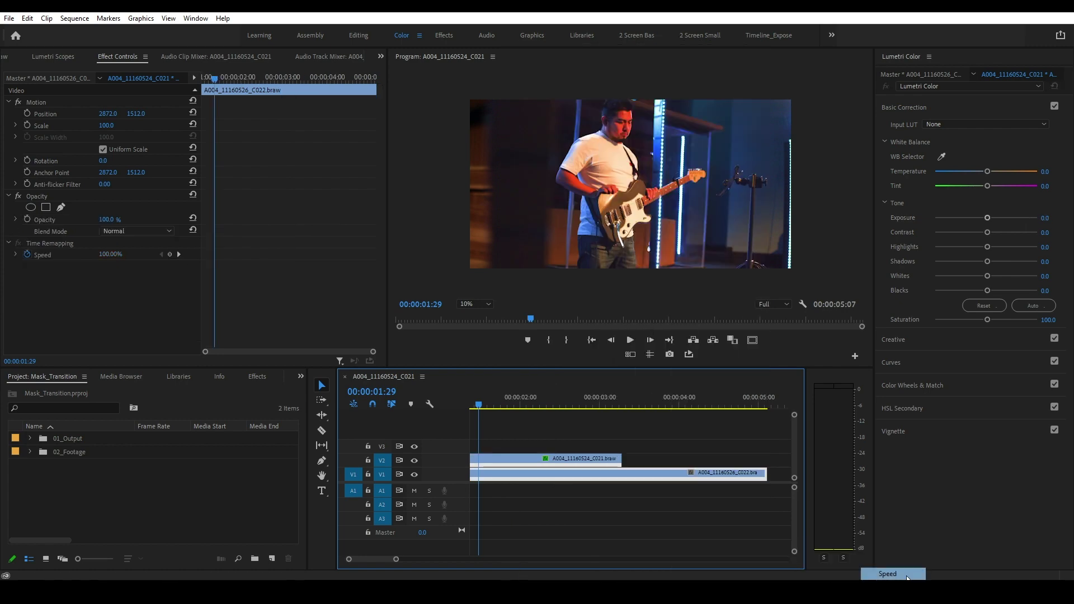
{"action": "left_click_drag", "start_coordinate": [795, 478], "coordinate": [794, 471]}
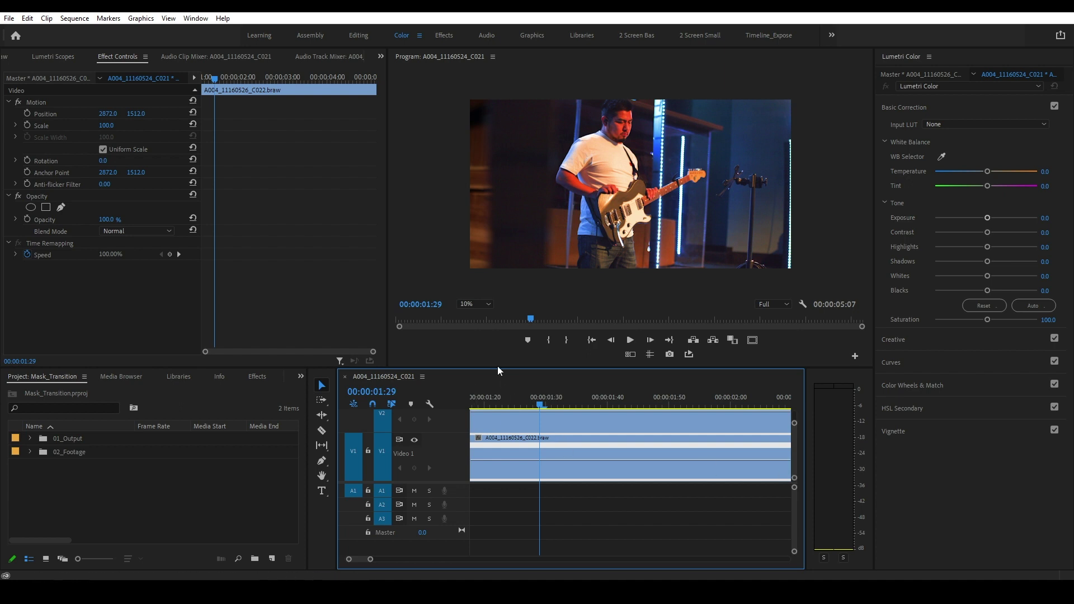
{"action": "left_click_drag", "start_coordinate": [498, 367], "coordinate": [498, 323]}
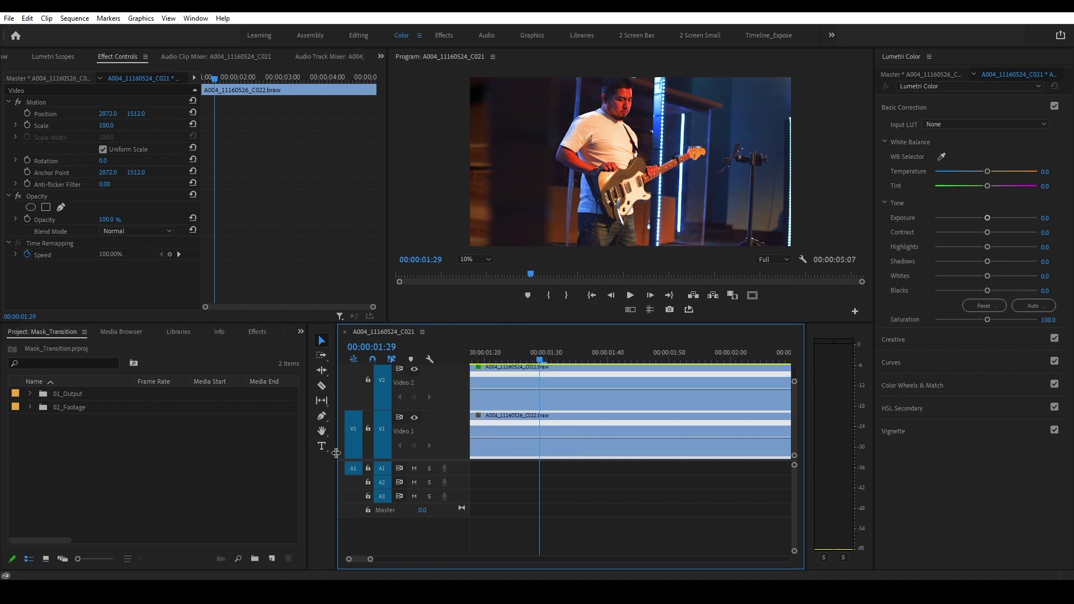
{"action": "left_click_drag", "start_coordinate": [335, 452], "coordinate": [188, 452]}
{"action": "left_click_drag", "start_coordinate": [228, 562], "coordinate": [262, 562]}
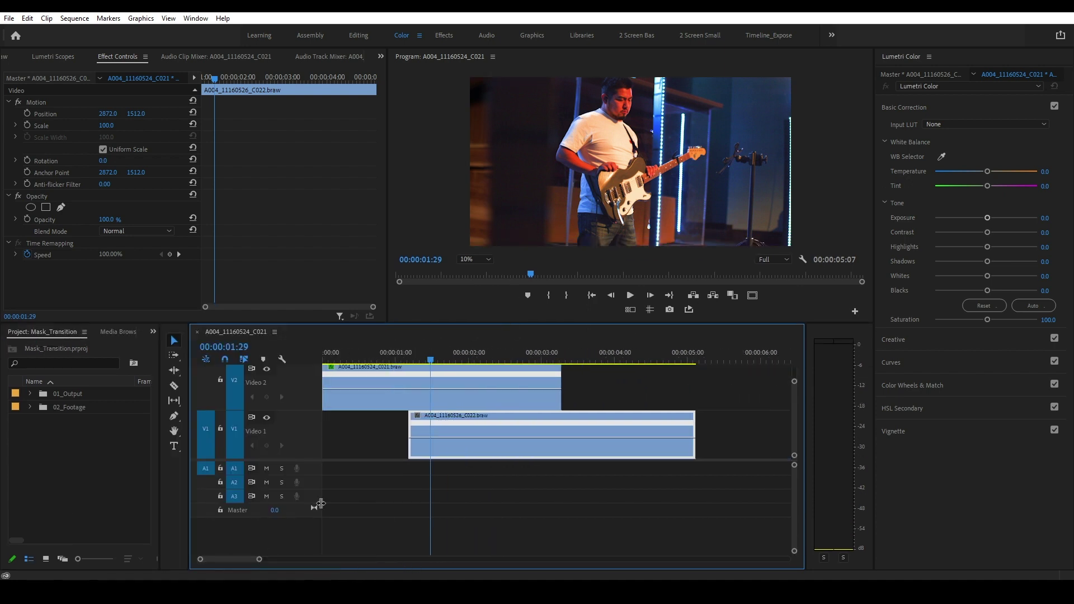
{"action": "left_click_drag", "start_coordinate": [339, 348], "coordinate": [213, 338]}
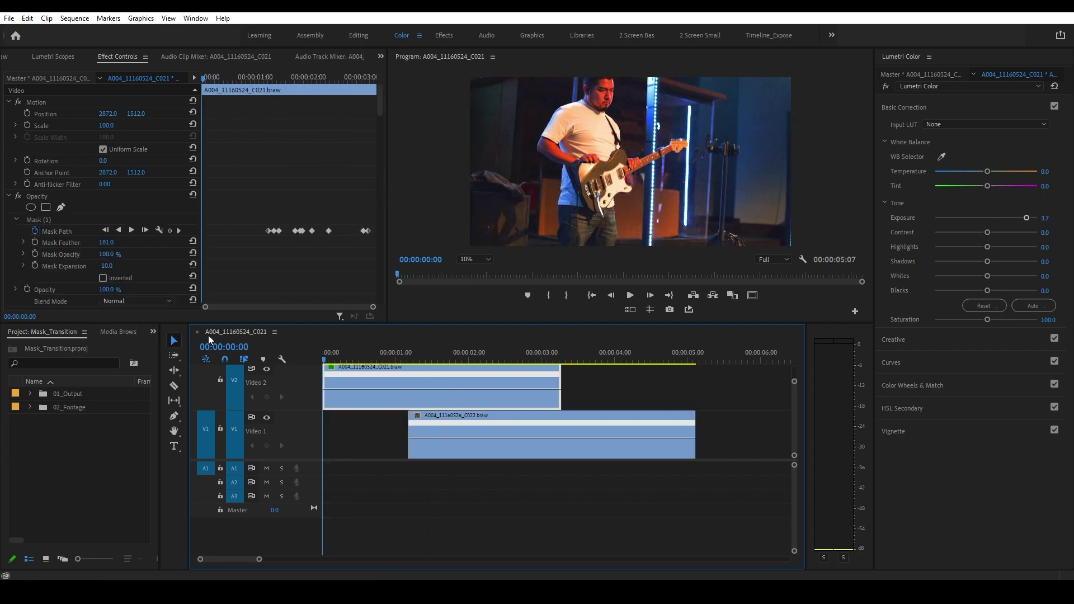
Step: Add a speed keyframe to the V2 clip at 00:00:01:19, raise the speed after it, and split it into a smooth ramp
{"action": "mouse_move", "coordinate": [327, 360]}
{"action": "left_mouse_down"}
{"action": "mouse_move", "coordinate": [410, 359]}
{"action": "mouse_move", "coordinate": [388, 364]}
{"action": "mouse_move", "coordinate": [426, 381]}
{"action": "mouse_move", "coordinate": [466, 380]}
{"action": "left_mouse_up"}
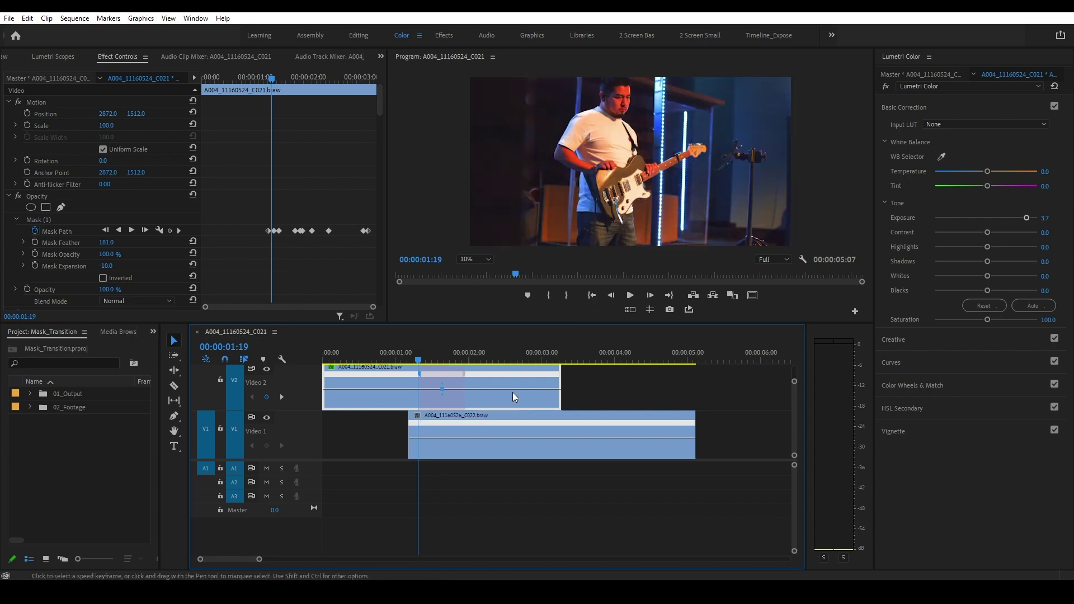
{"action": "left_click_drag", "start_coordinate": [528, 388], "coordinate": [533, 382]}
{"action": "left_click", "coordinate": [443, 374]}
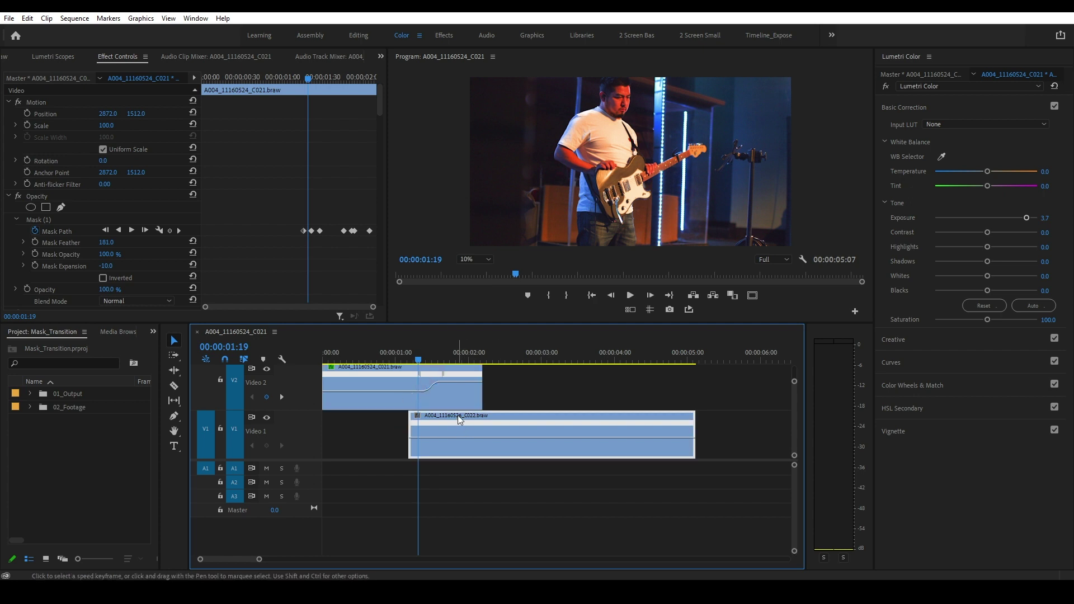
Step: Add a speed keyframe to the V1 clip, raise the speed before it, and split it into a smooth ramp down to 100%
{"action": "left_click", "coordinate": [472, 361]}
{"action": "left_click", "coordinate": [506, 435]}
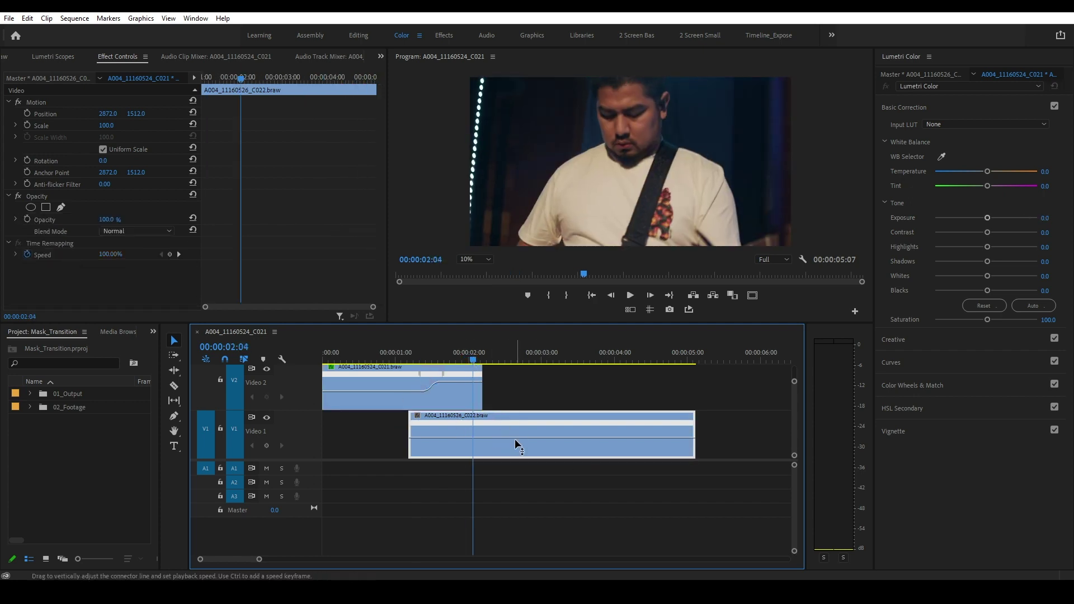
{"action": "key", "text": "space"}
{"action": "left_click", "coordinate": [482, 361]}
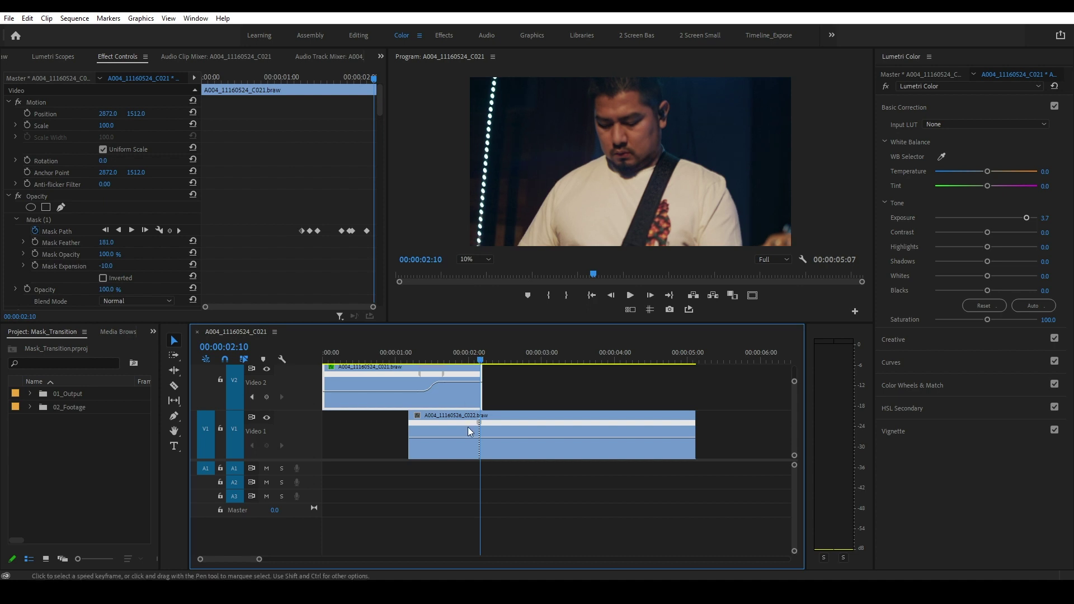
{"action": "left_click_drag", "start_coordinate": [472, 427], "coordinate": [430, 427]}
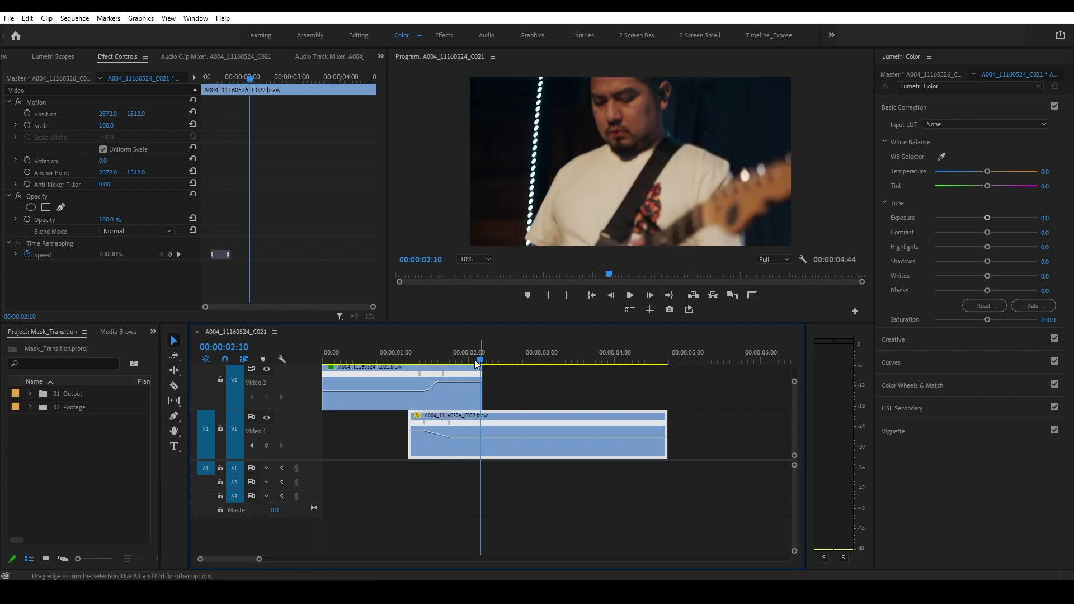
Step: Refine the easing of the V1 clip's speed ramp and play back the transition
{"action": "left_click", "coordinate": [410, 361]}
{"action": "key", "text": "space"}
{"action": "left_click", "coordinate": [451, 424]}
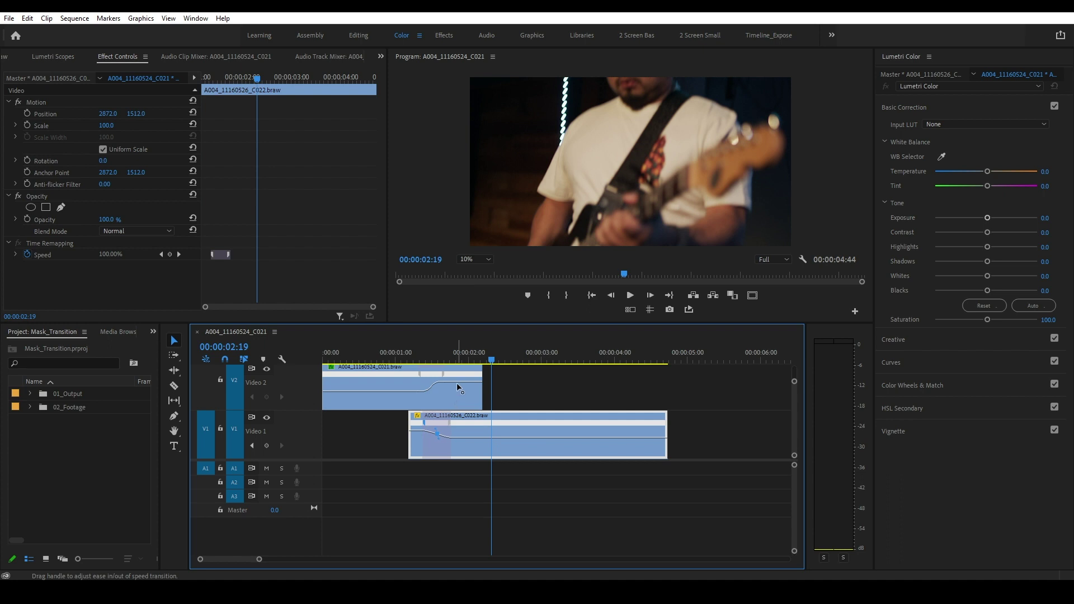
{"action": "key", "text": "space"}
{"action": "left_click_drag", "start_coordinate": [399, 354], "coordinate": [358, 360]}
{"action": "key", "text": "space"}
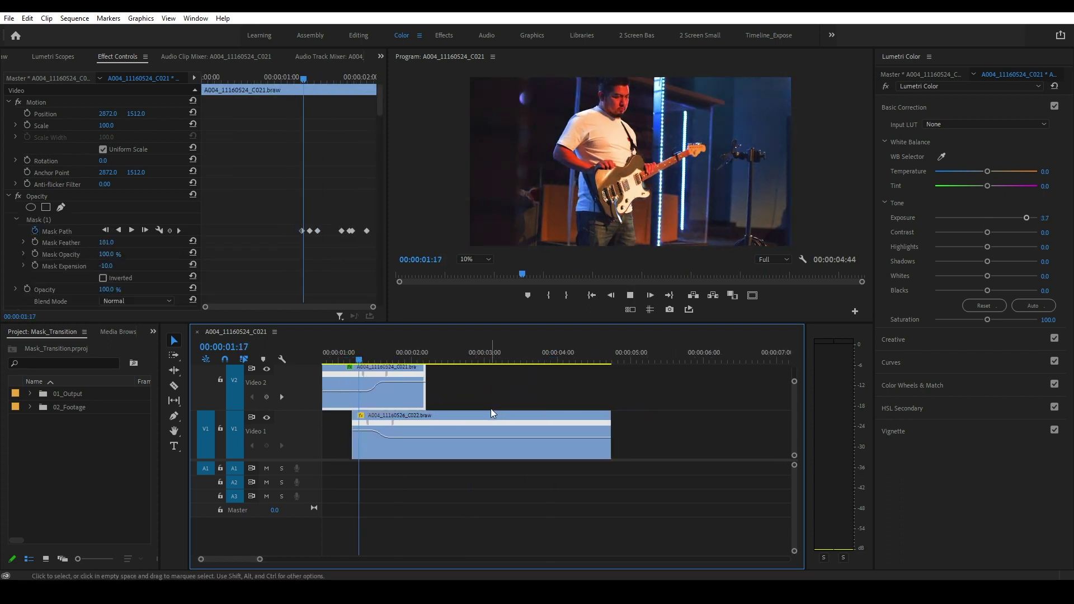
Step: Turn off the Lumetri Color effect on the V2 clip and play the transition from 00:00:00:40
{"action": "scroll", "coordinate": [432, 394], "scroll_direction": "up", "scroll_amount": 2}
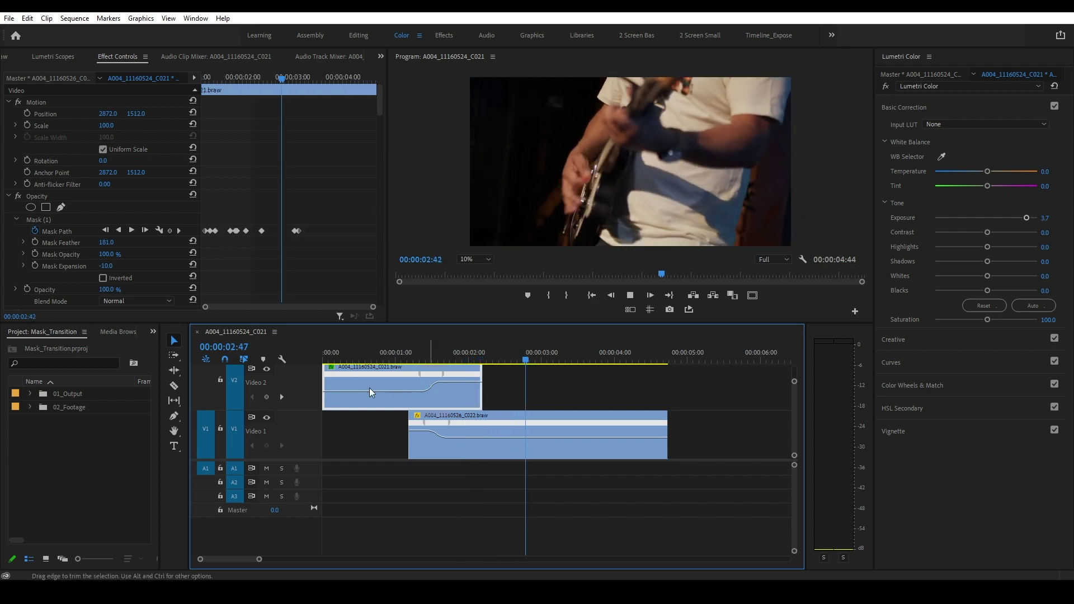
{"action": "left_click_drag", "start_coordinate": [394, 354], "coordinate": [371, 358]}
{"action": "left_click", "coordinate": [885, 87]}
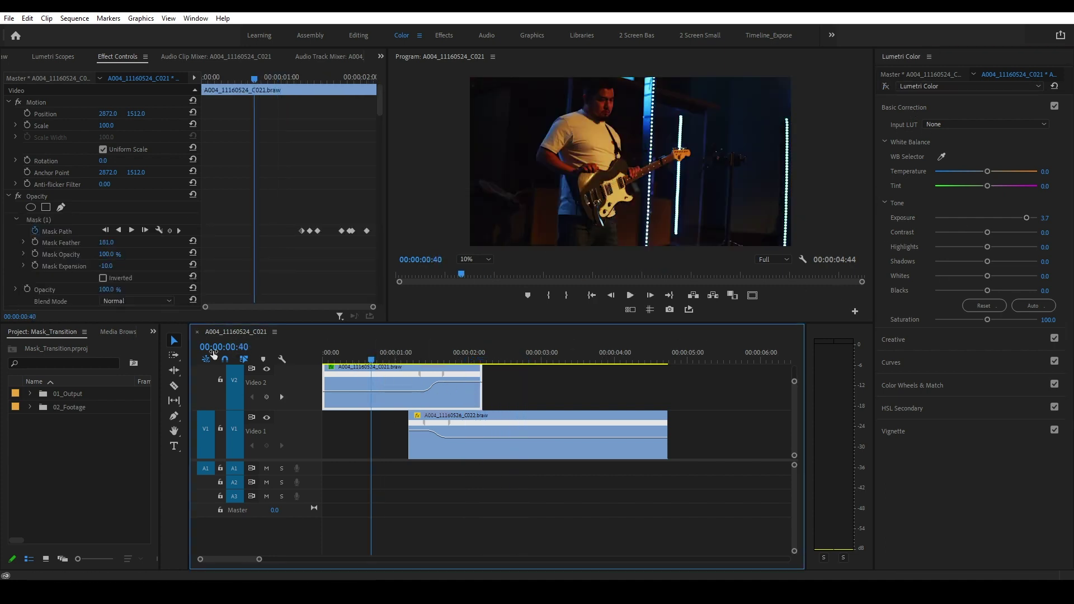
{"action": "key", "text": "space"}
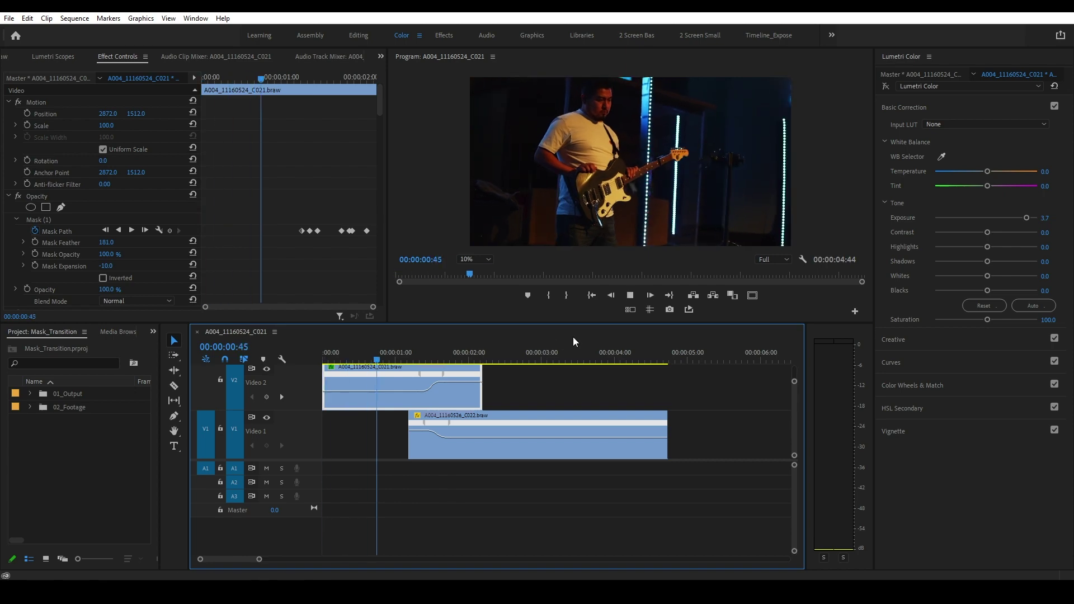